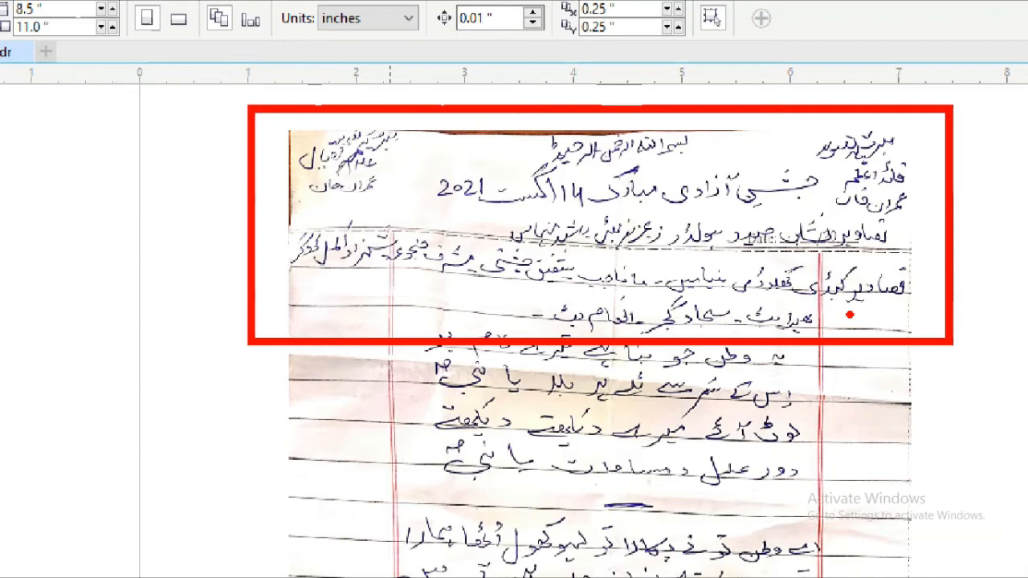
# Examine the handwritten banner copy on the scanned page, marking its heading and verses and reading down to the sponsor lines
pyautogui.hotkey('ctrl', 'z')
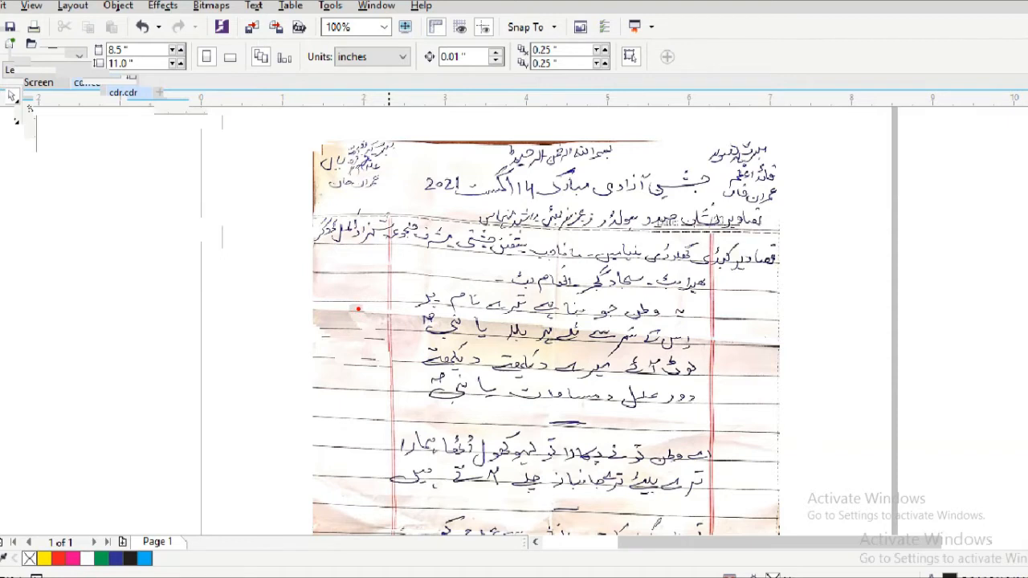
pyautogui.hotkey('ctrl', '2')
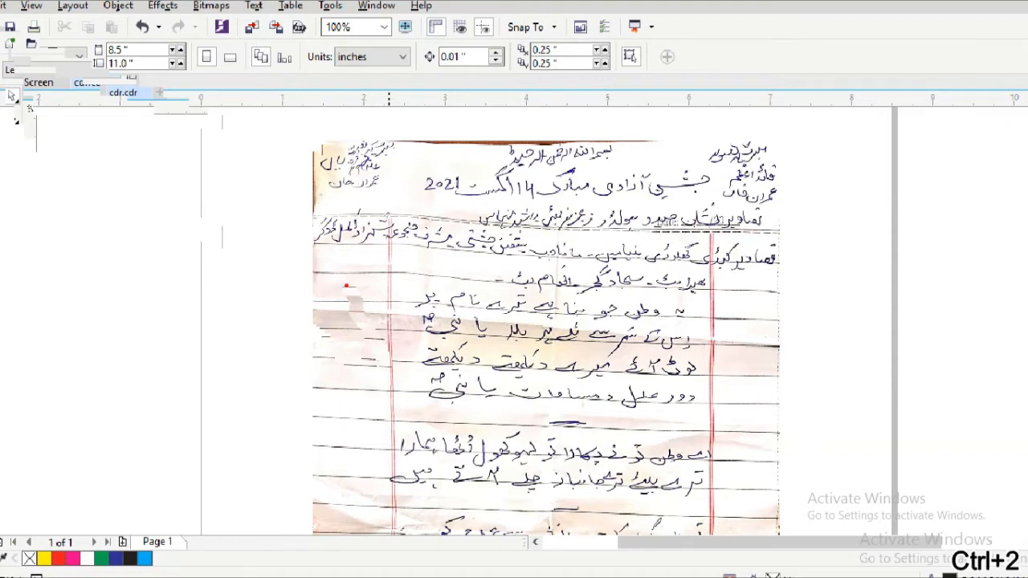
pyautogui.moveTo(251, 261)
pyautogui.mouseDown()
pyautogui.moveTo(415, 327)
pyautogui.moveTo(628, 367)
pyautogui.moveTo(773, 421)
pyautogui.mouseUp()
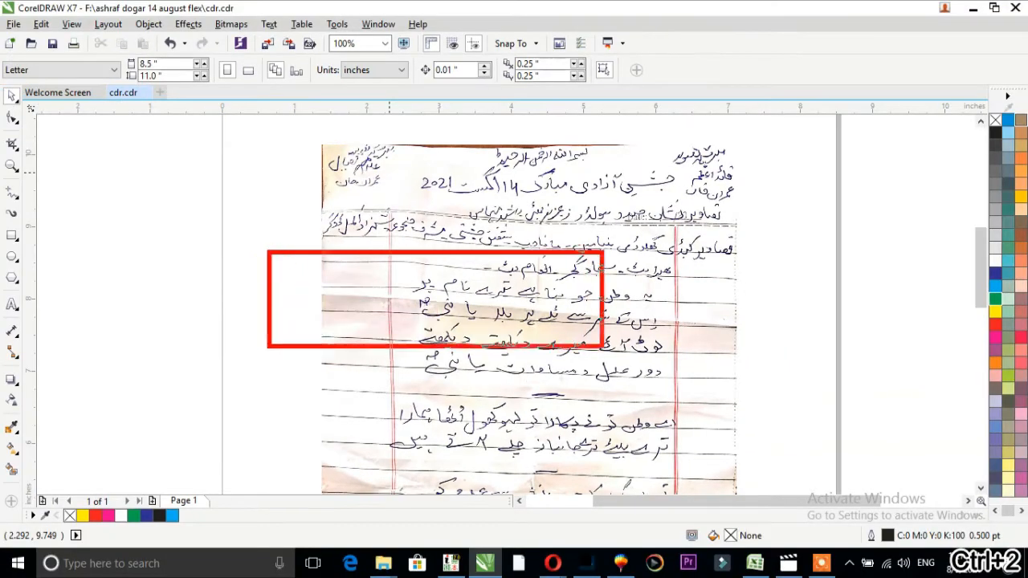
pyautogui.moveTo(730, 394)
pyautogui.mouseDown()
pyautogui.moveTo(771, 415)
pyautogui.moveTo(781, 508)
pyautogui.moveTo(798, 473)
pyautogui.mouseUp()
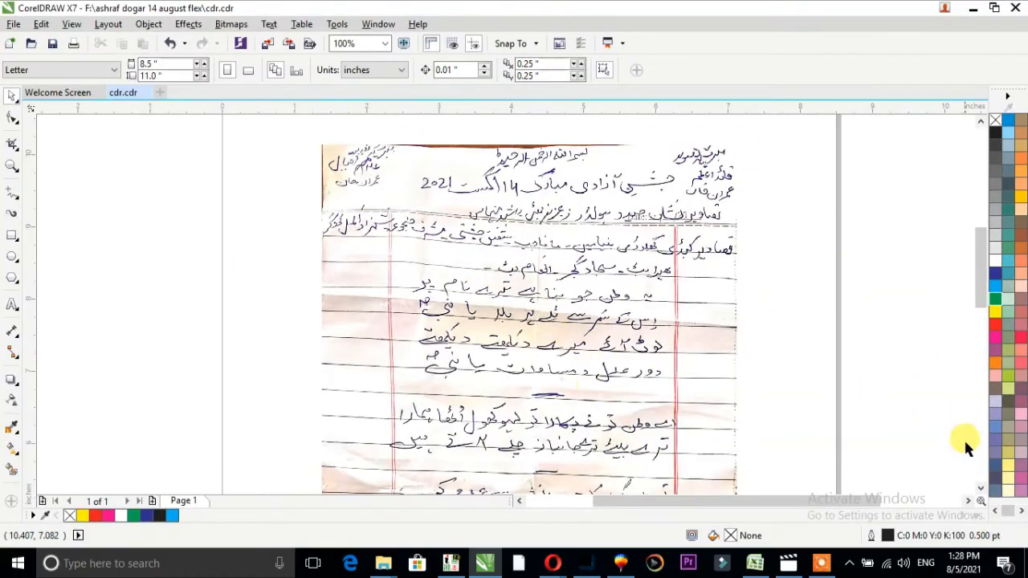
pyautogui.click(980, 487)
pyautogui.click(981, 489)
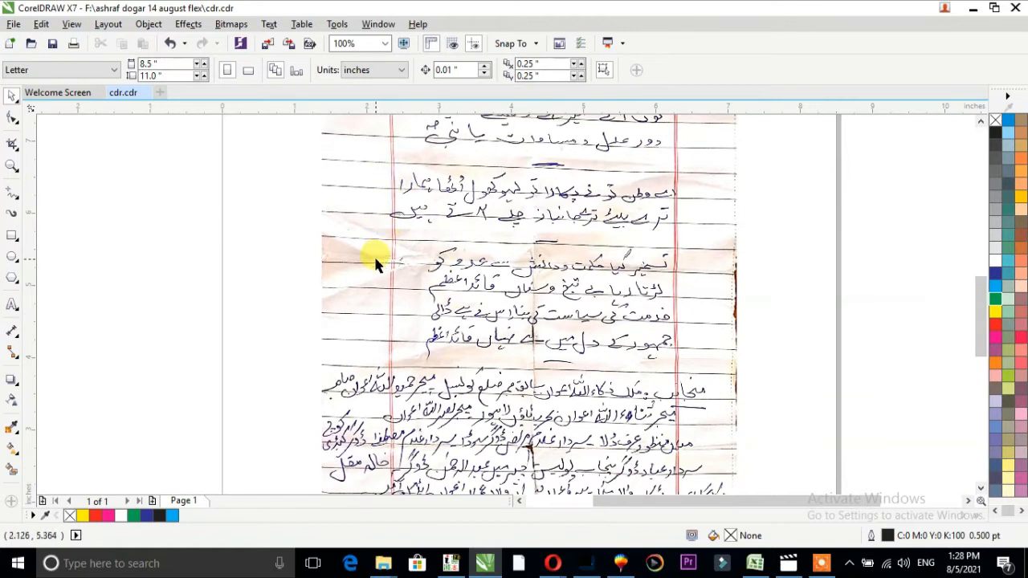
pyautogui.hotkey('ctrl', '2')
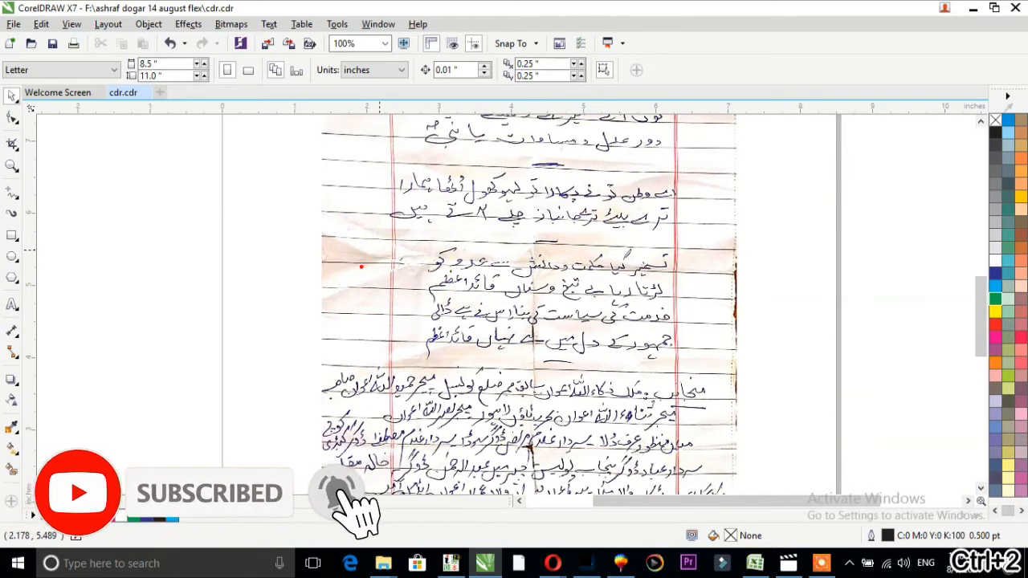
pyautogui.moveTo(297, 234)
pyautogui.mouseDown()
pyautogui.moveTo(412, 291)
pyautogui.moveTo(725, 376)
pyautogui.moveTo(729, 368)
pyautogui.mouseUp()
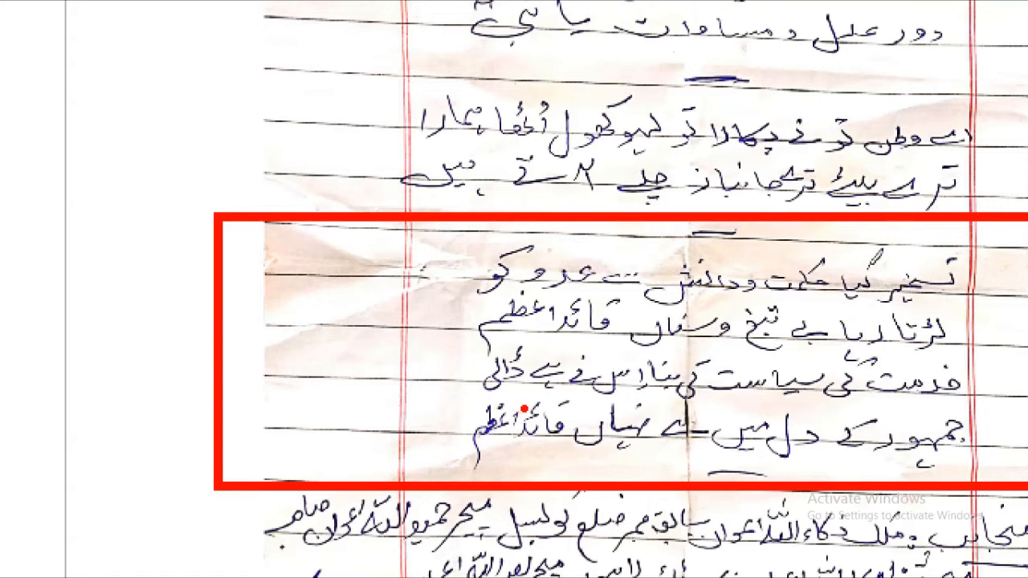
pyautogui.hotkey('ctrl', 'z')
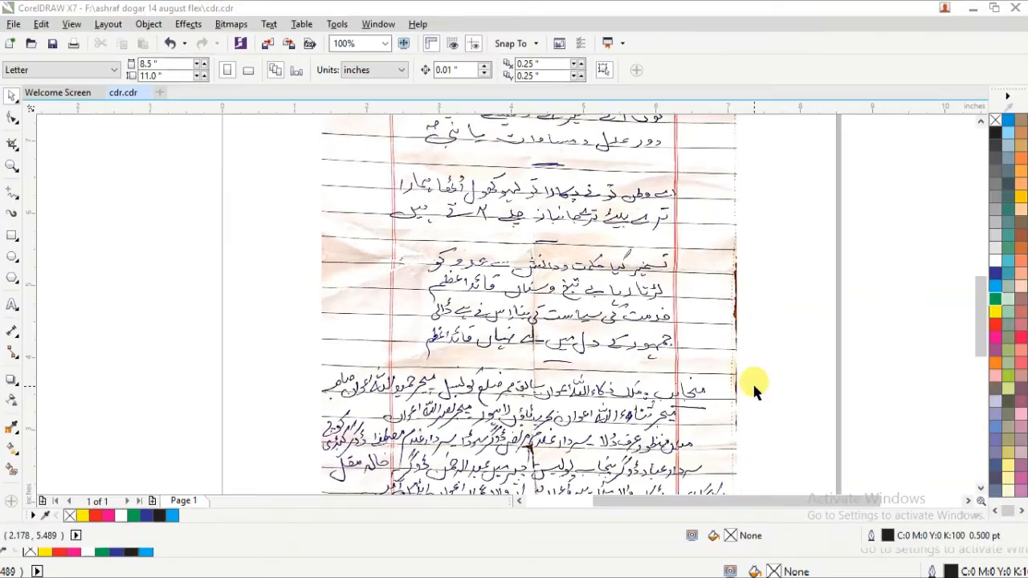
pyautogui.click(980, 488)
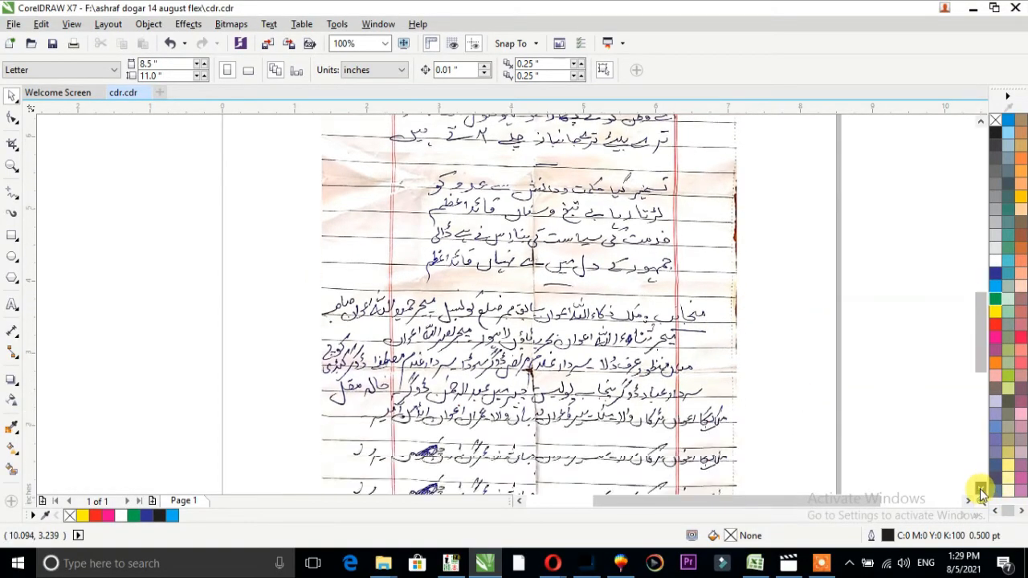
pyautogui.click(980, 488)
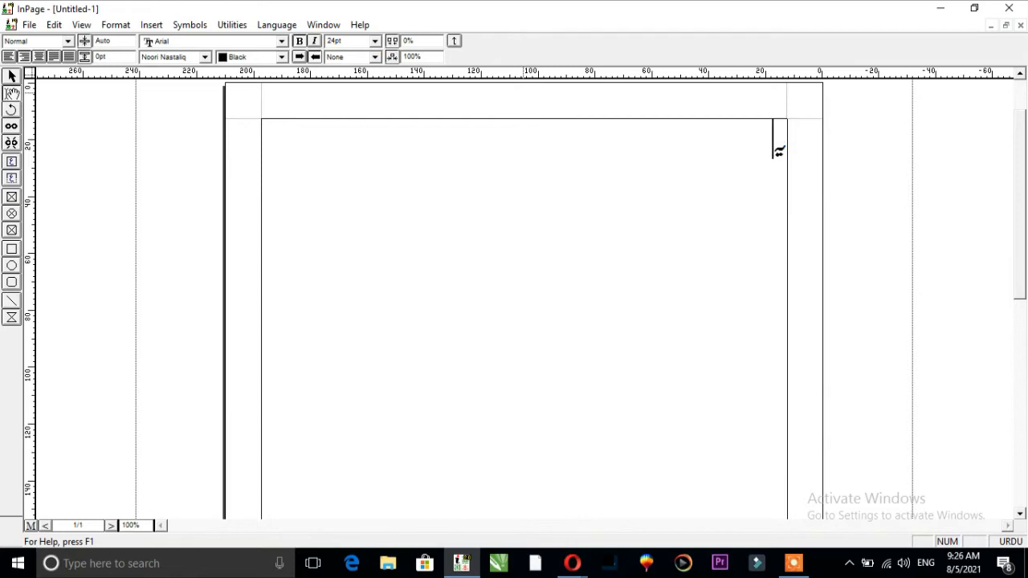
# Continue the first Urdu verse line after یہ with the words وطن جو بنا
pyautogui.write('وط')
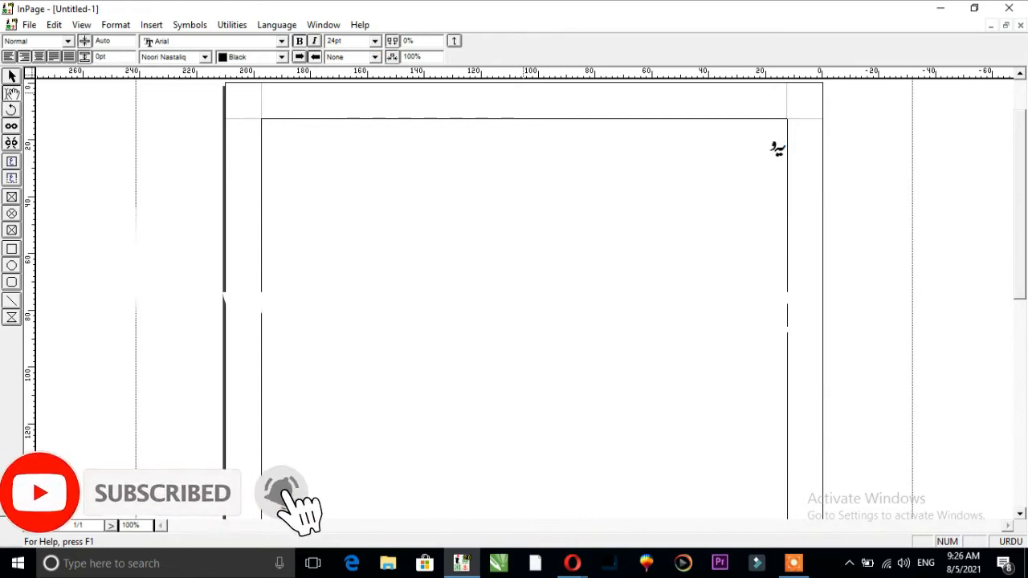
pyautogui.write('ن')
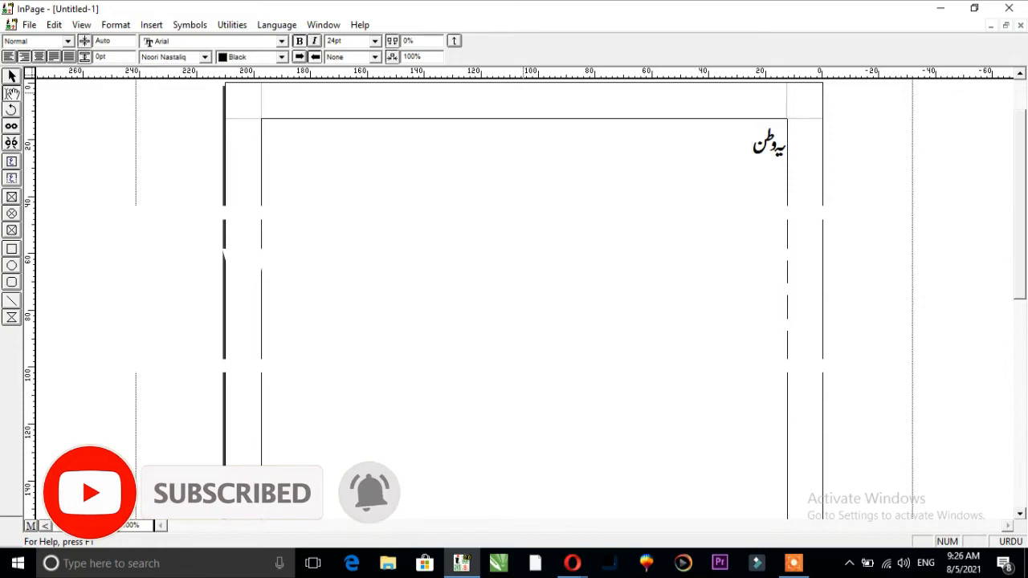
pyautogui.write(' جون')
pyautogui.press('BackSpace')
pyautogui.write('بنا ')
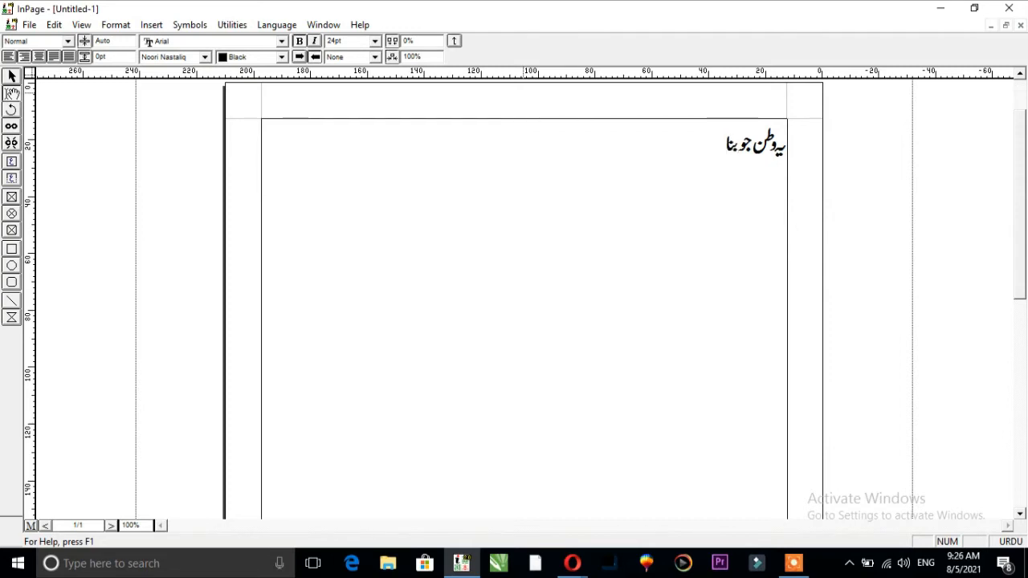
# Complete the first half of the opening verse with the words ہے تیرے نام پر
pyautogui.write('ہے تعر')
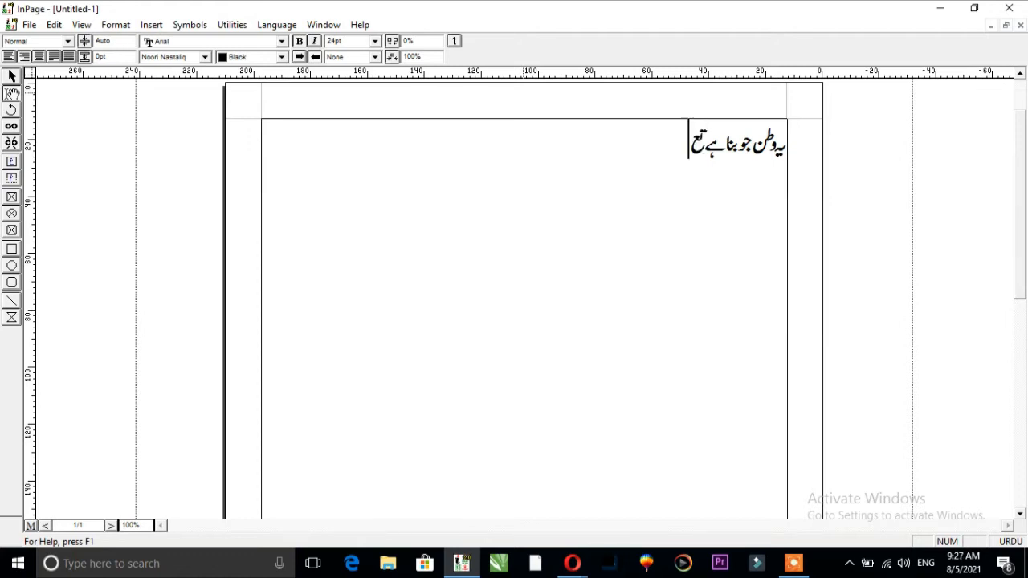
pyautogui.press('BackSpace')
pyautogui.press('BackSpace')
pyautogui.write('ر')
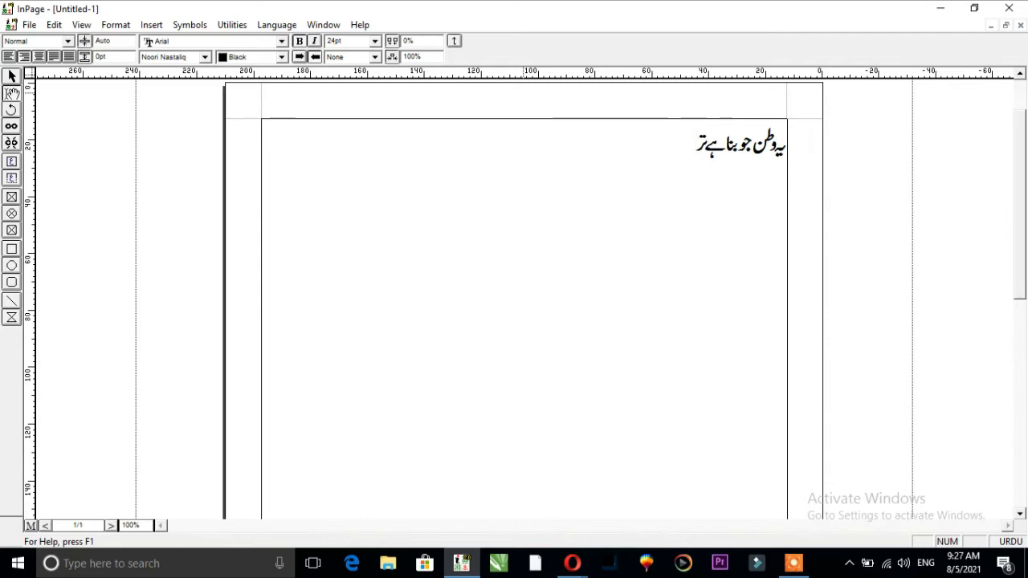
pyautogui.press('BackSpace')
pyautogui.press('BackSpace')
pyautogui.write('ت')
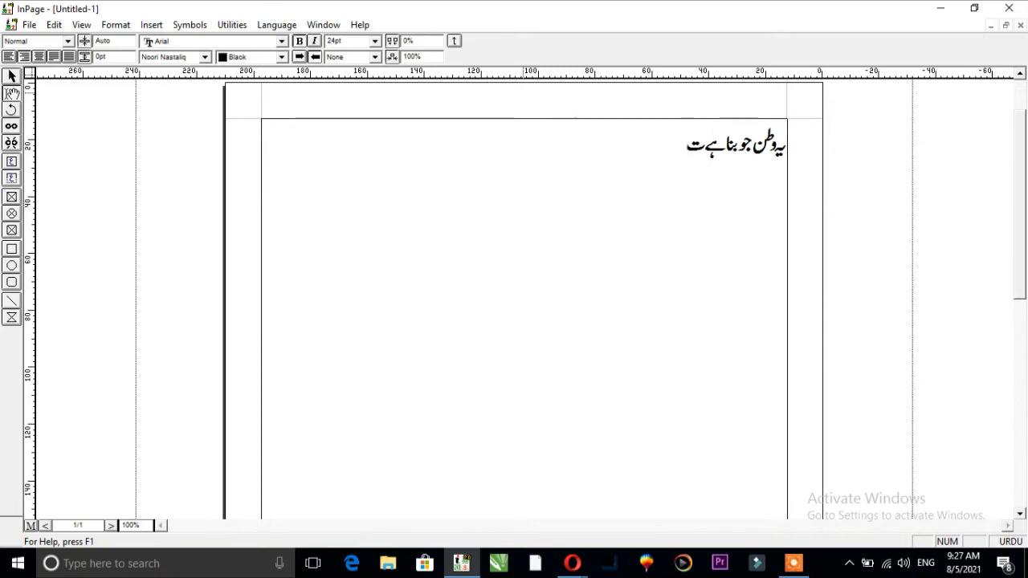
pyautogui.write('یرے')
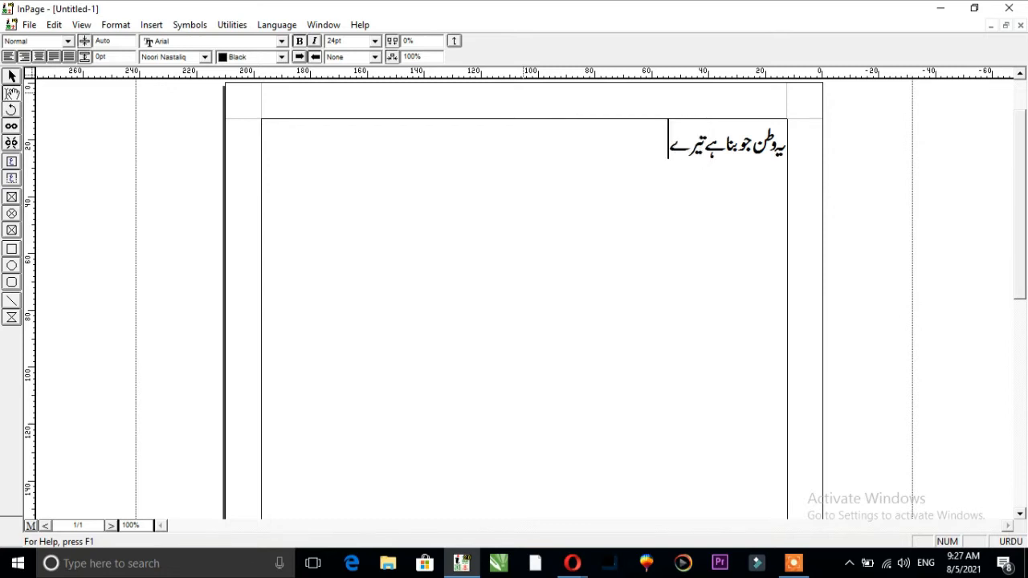
pyautogui.write(' ن')
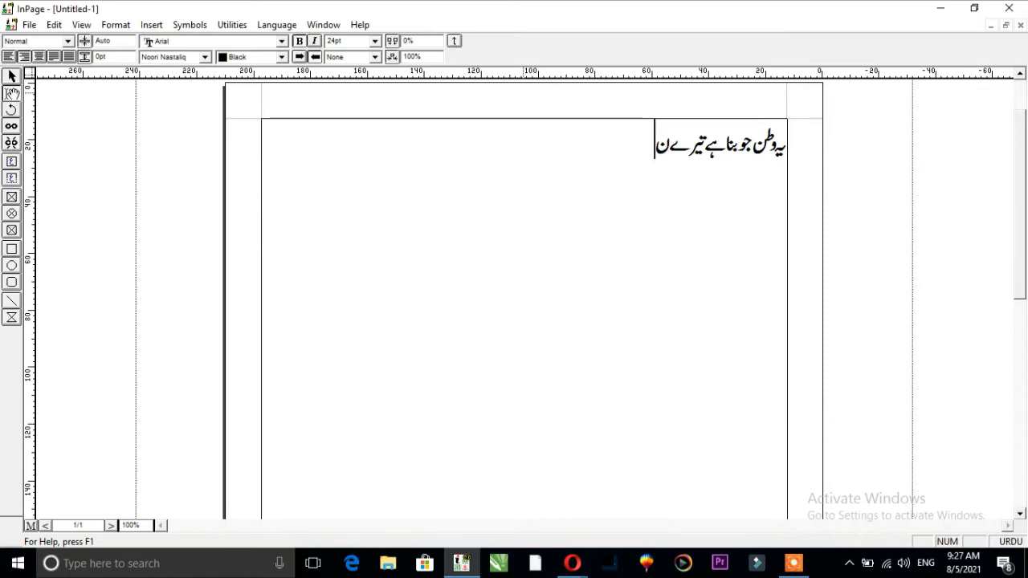
pyautogui.write('ام پر')
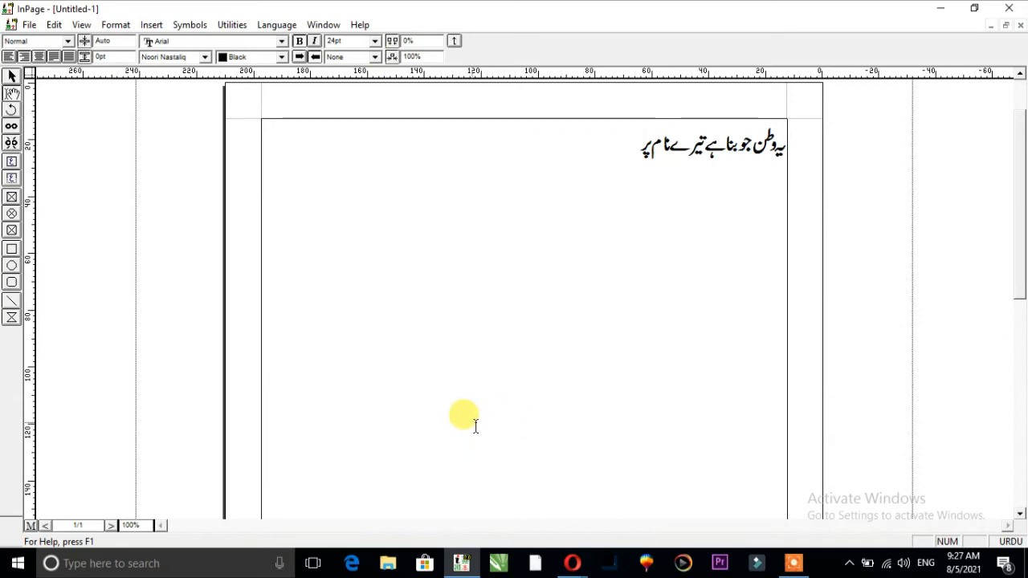
pyautogui.click(793, 562)
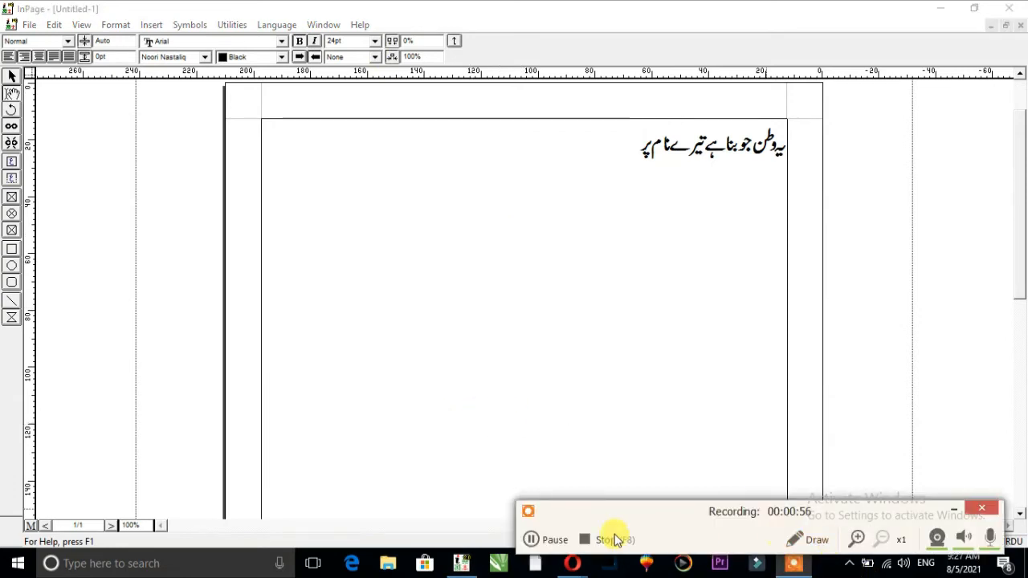
pyautogui.click(536, 538)
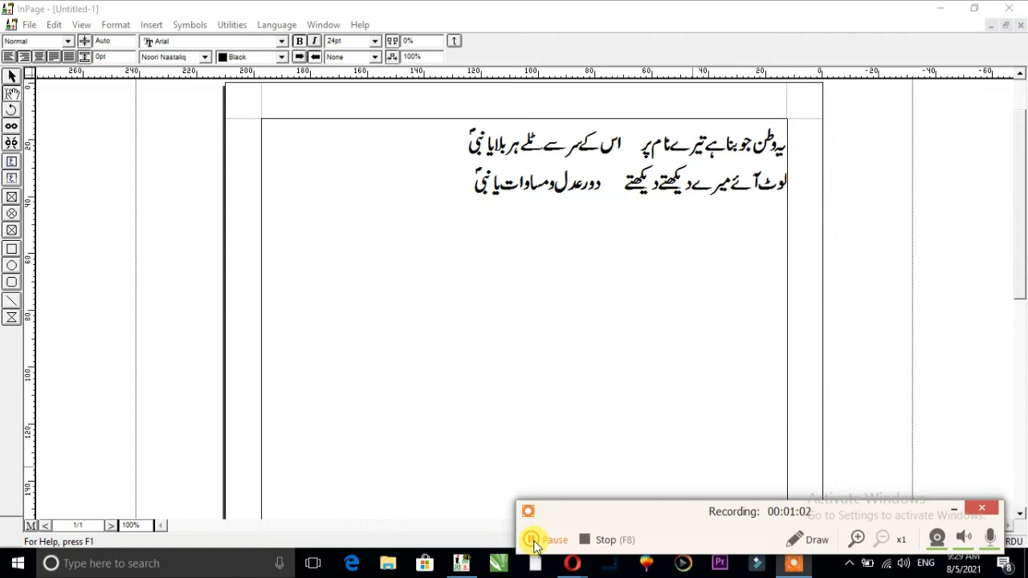
pyautogui.click(534, 540)
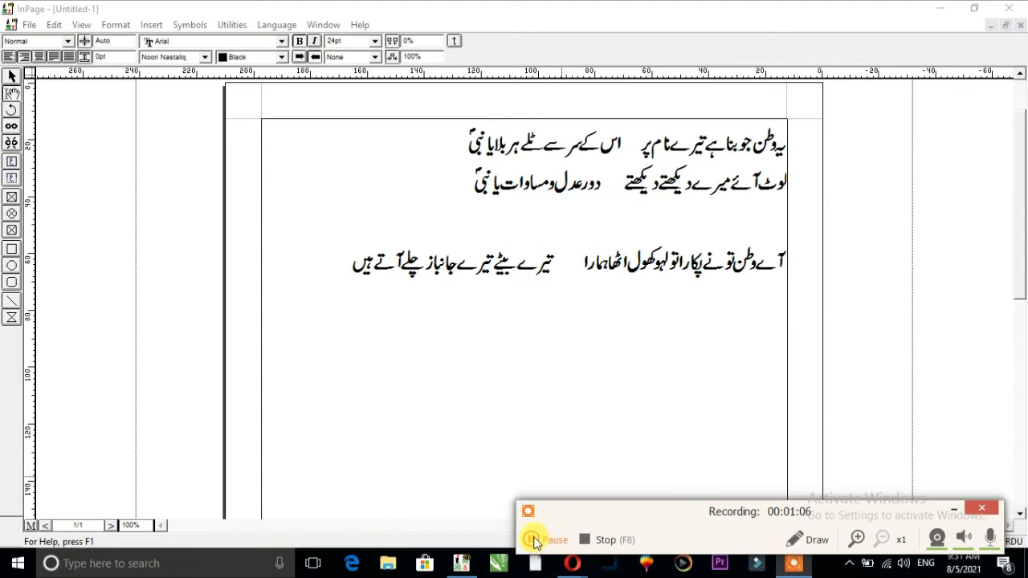
pyautogui.click(534, 539)
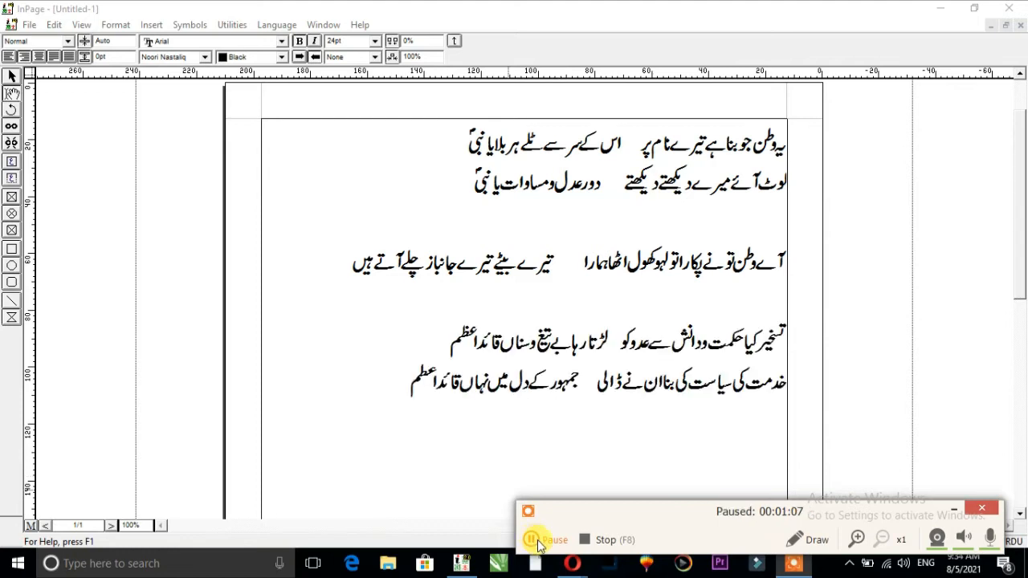
pyautogui.click(538, 544)
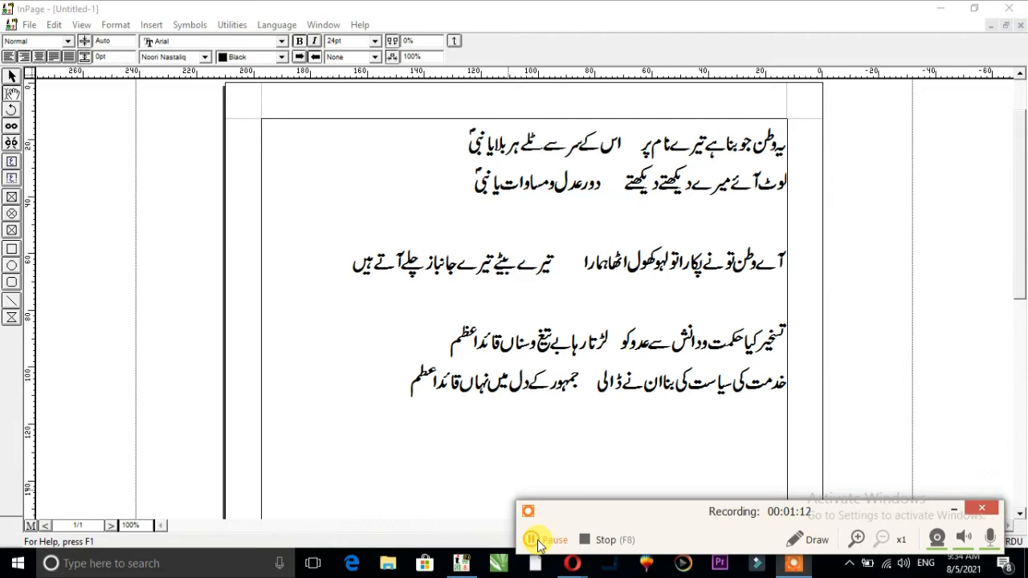
pyautogui.click(538, 543)
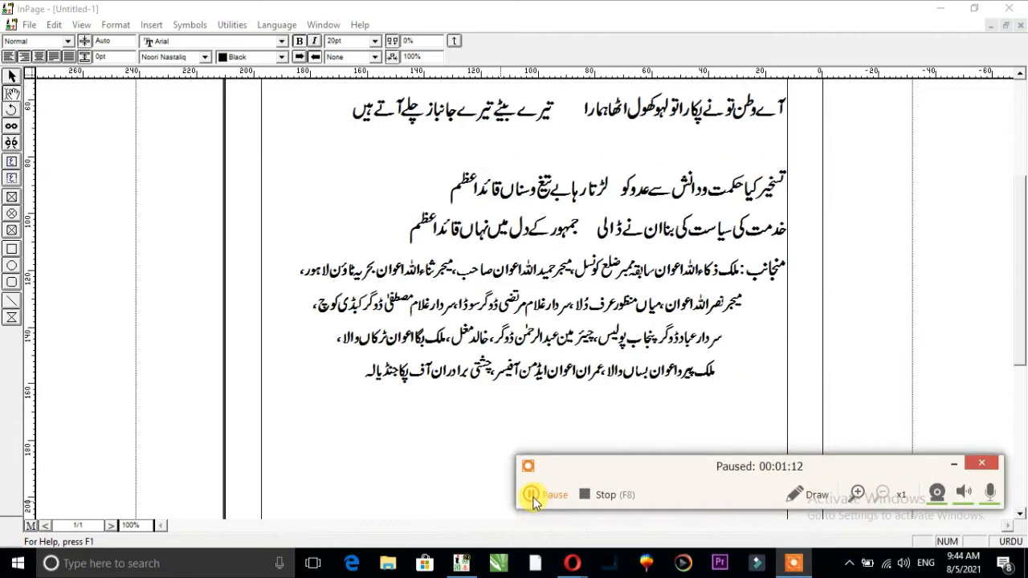
pyautogui.click(533, 494)
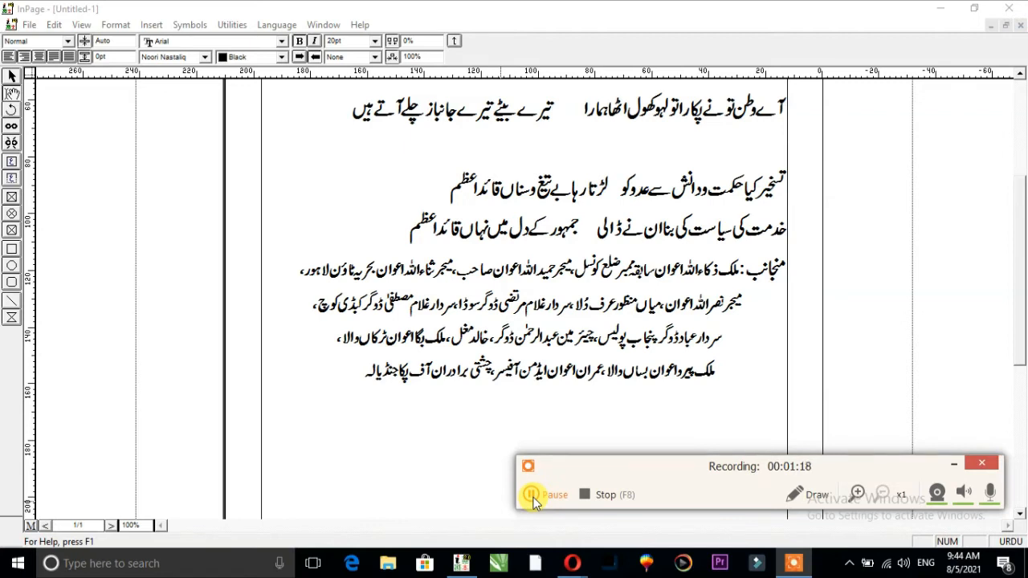
pyautogui.click(532, 495)
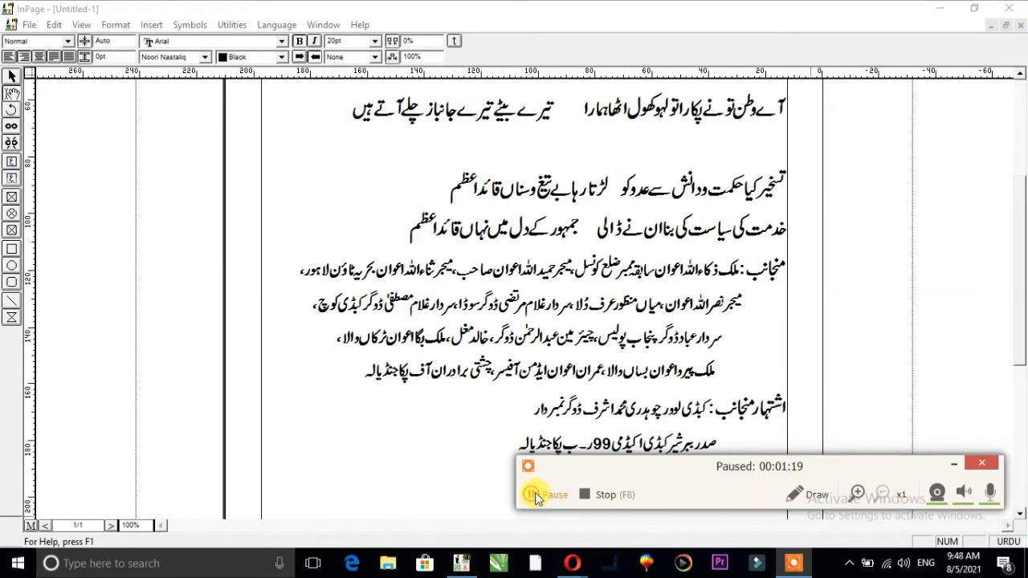
pyautogui.click(533, 493)
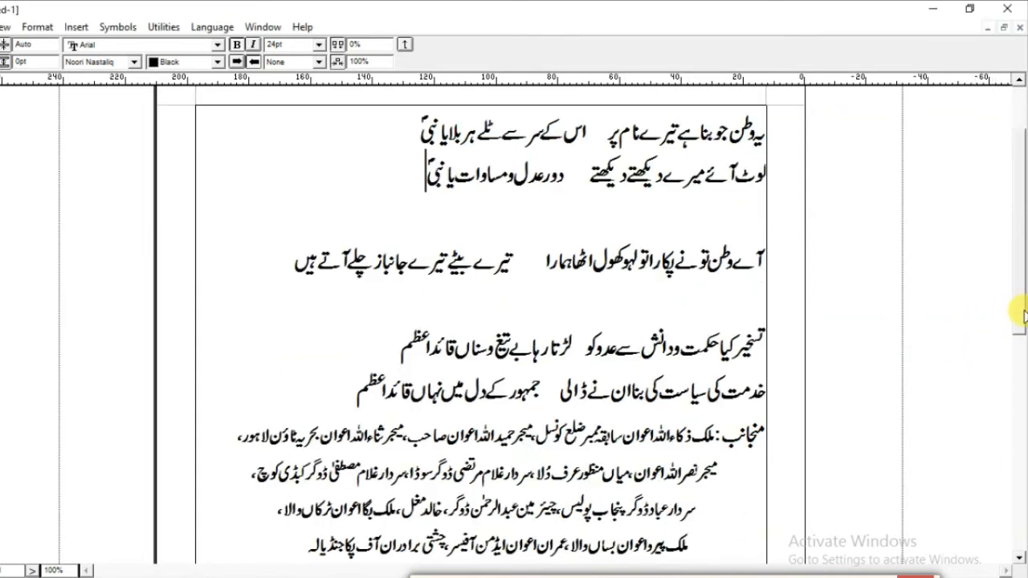
# Review the typed Urdu text and save it as an InPage file (*.inp) in the 14 August flex project folder
pyautogui.scroll(2, 1018, 273)
pyautogui.moveTo(1018, 273); pyautogui.dragTo(956, 382)
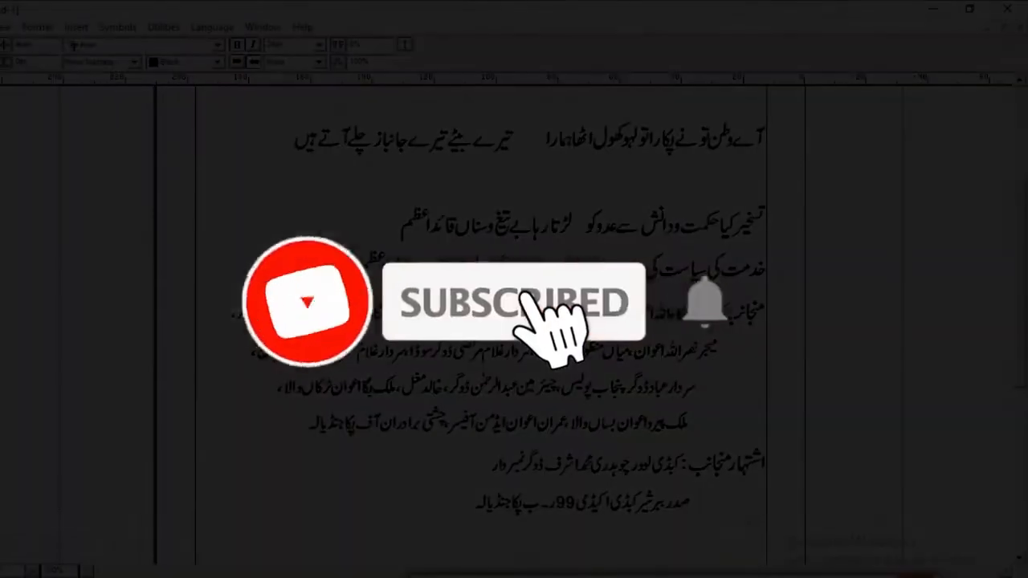
pyautogui.hotkey('ctrl', 's')
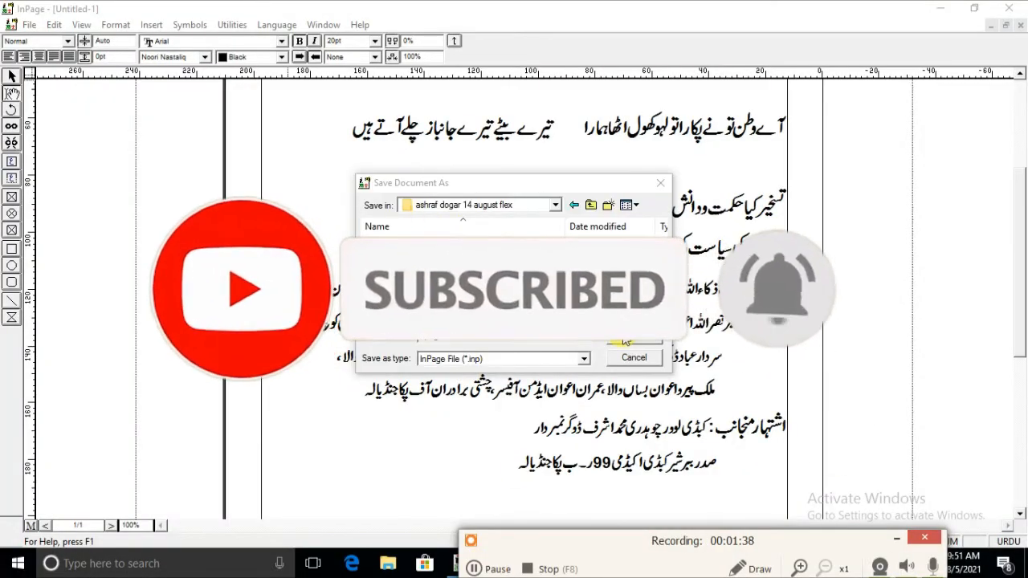
pyautogui.click(619, 339)
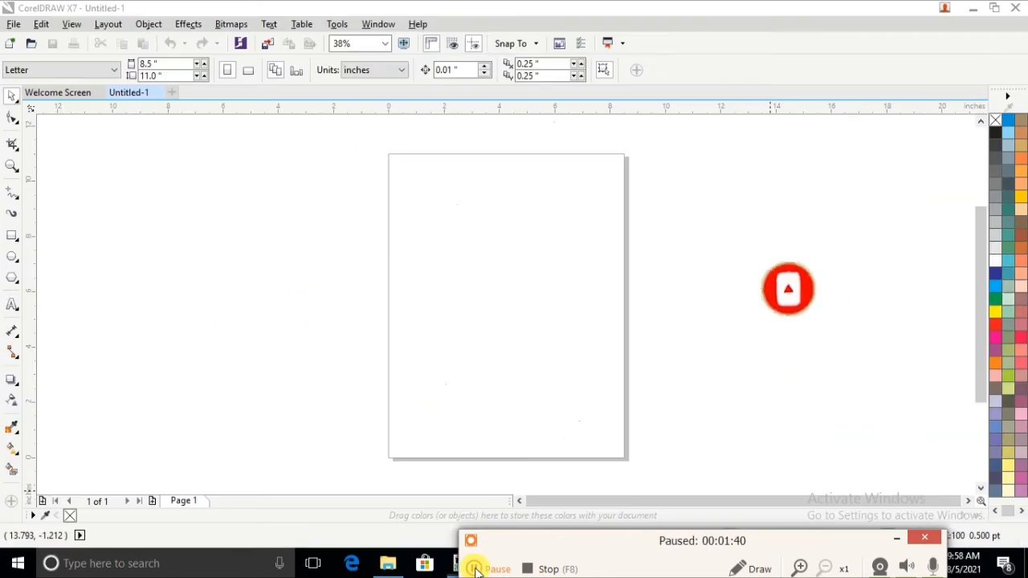
pyautogui.click(475, 568)
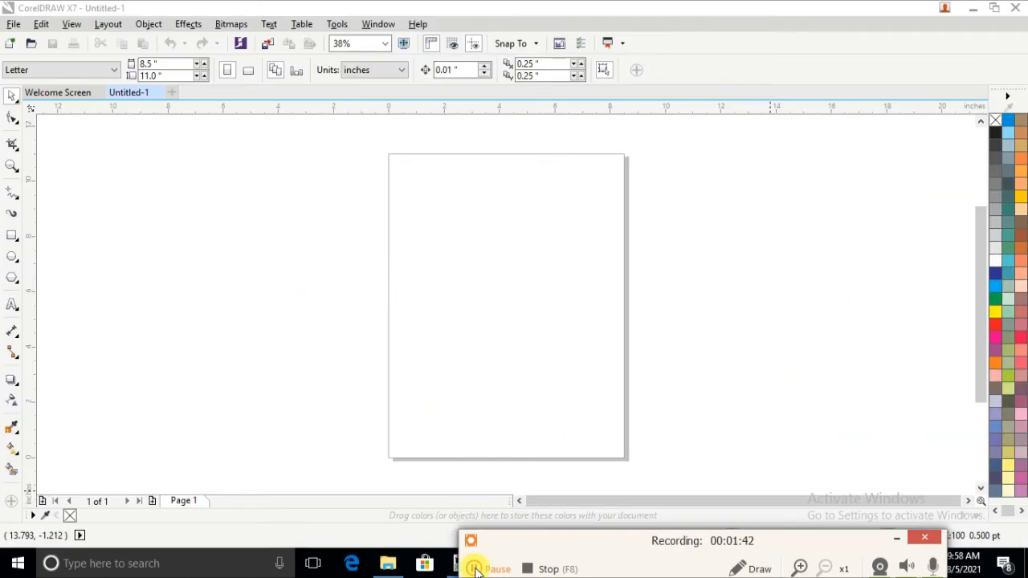
pyautogui.click(474, 568)
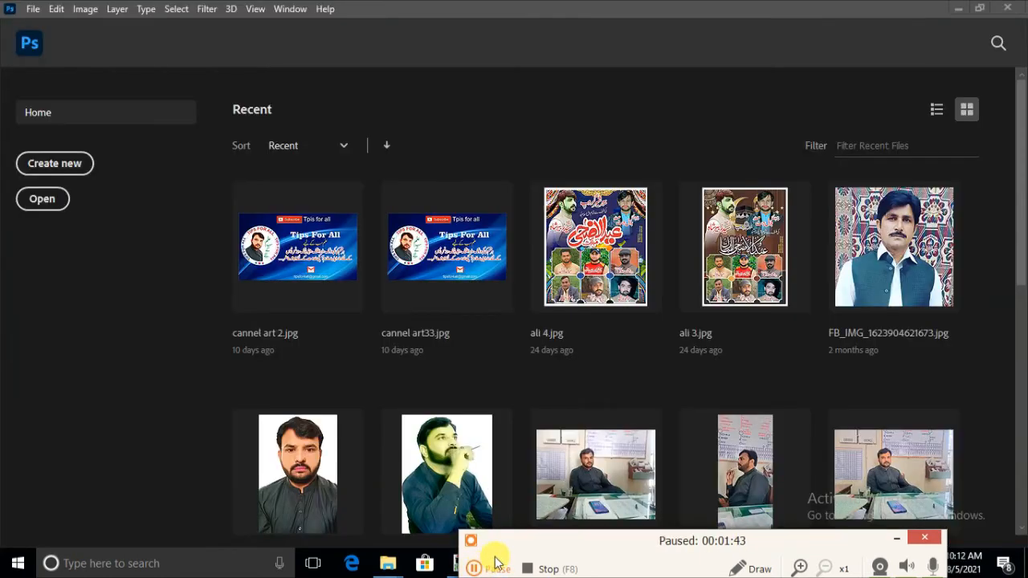
pyautogui.click(474, 569)
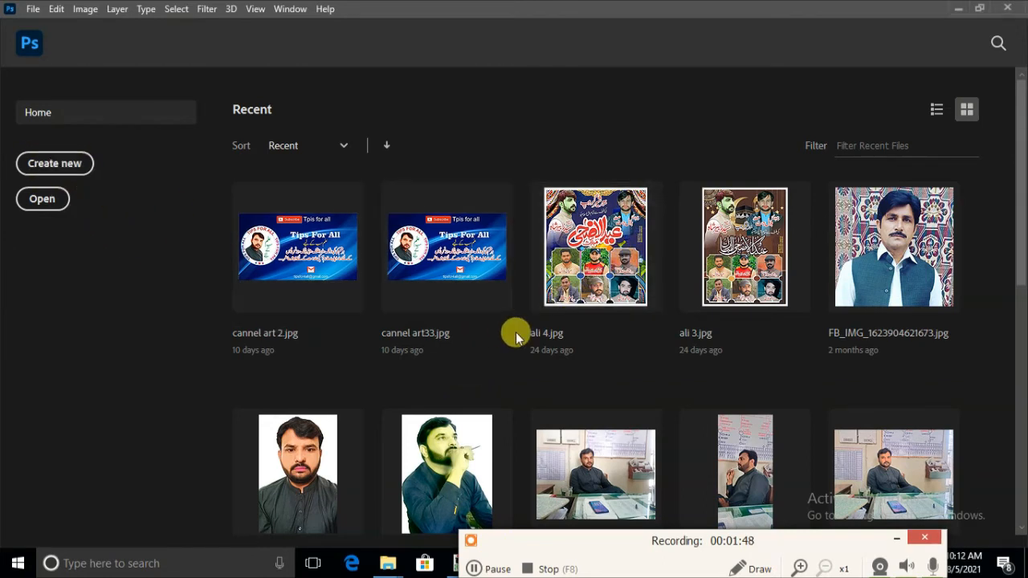
# Create a new blank document 5 inches wide and 5 inches high at 300 pixels/inch
pyautogui.click(50, 165)
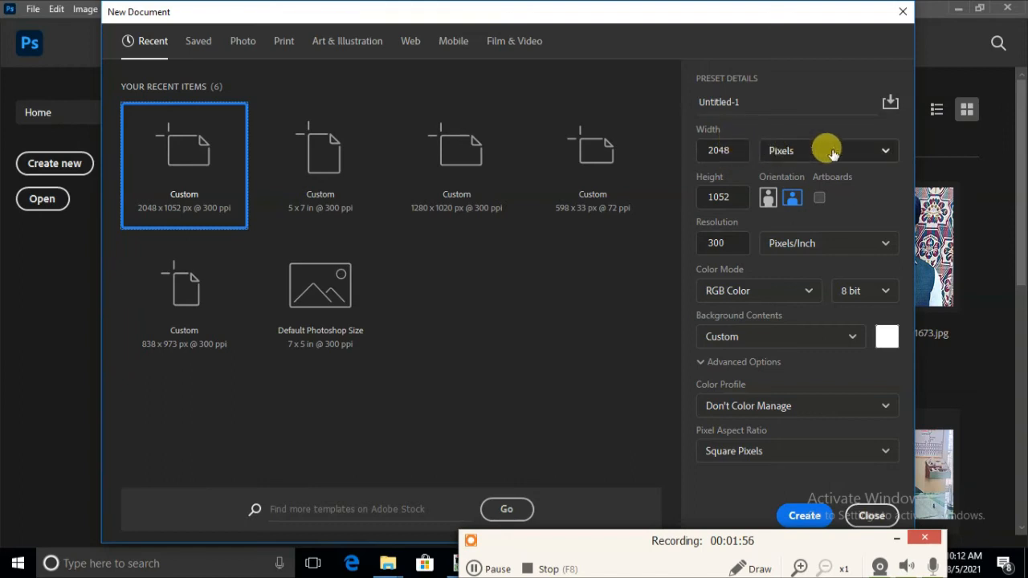
pyautogui.click(883, 151)
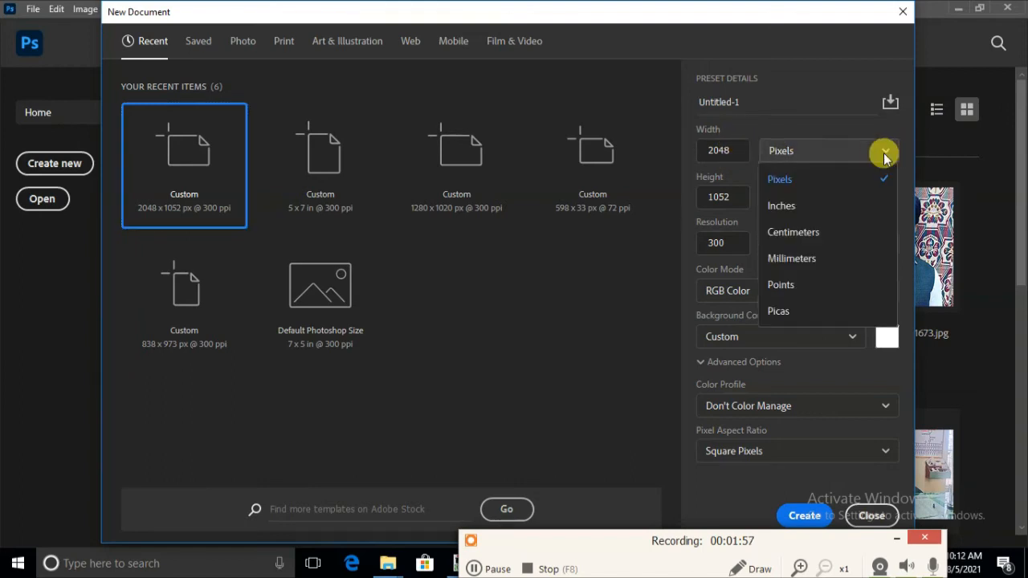
pyautogui.click(806, 206)
pyautogui.click(722, 149)
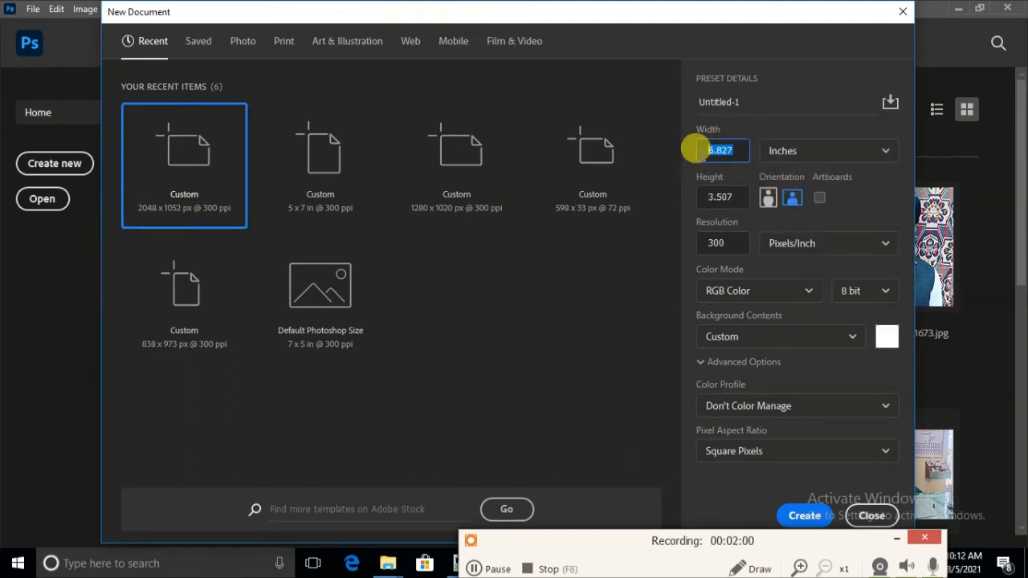
pyautogui.write('5')
pyautogui.press('Tab')
pyautogui.press('Tab')
pyautogui.write('5')
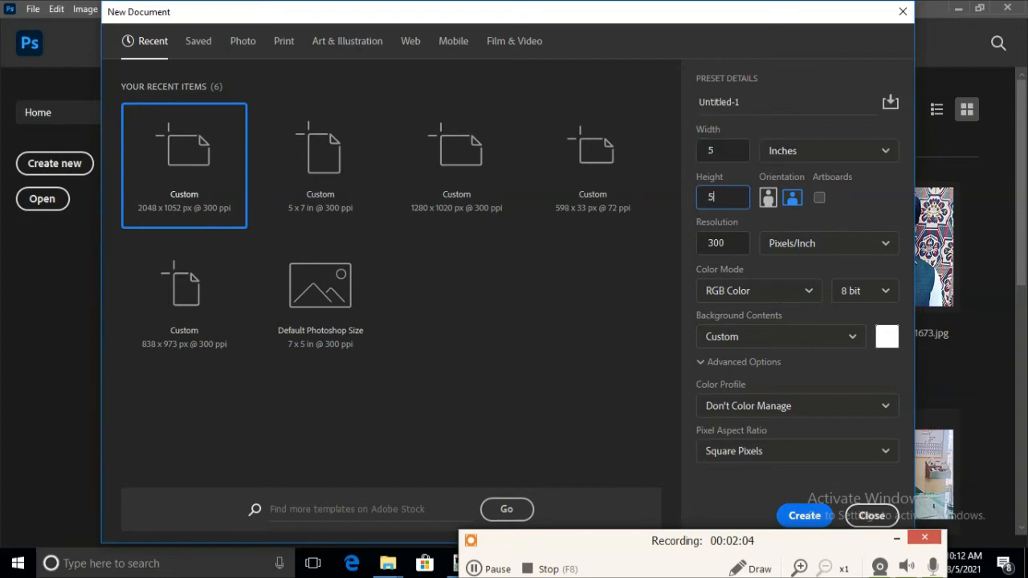
pyautogui.click(805, 515)
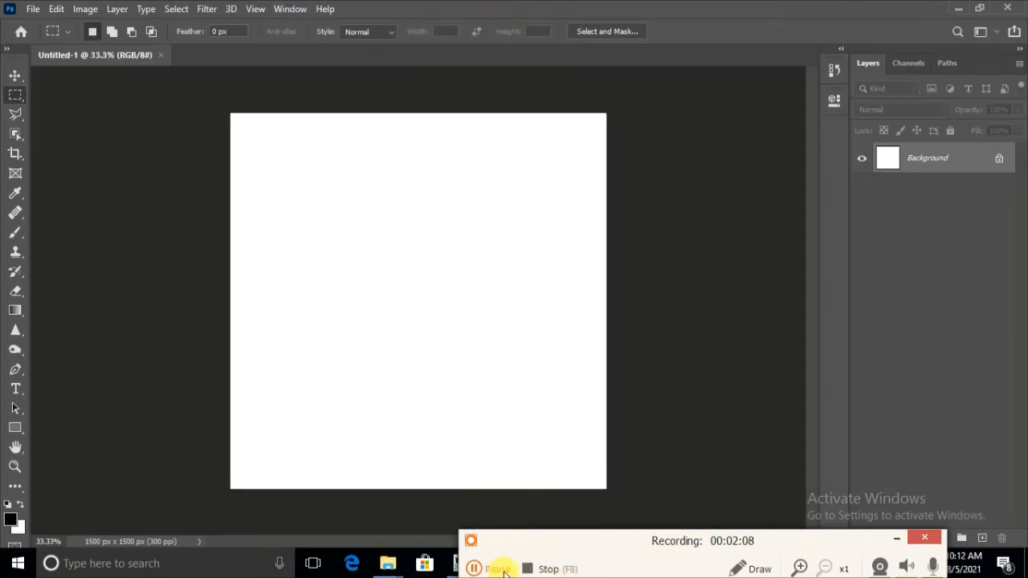
pyautogui.click(473, 568)
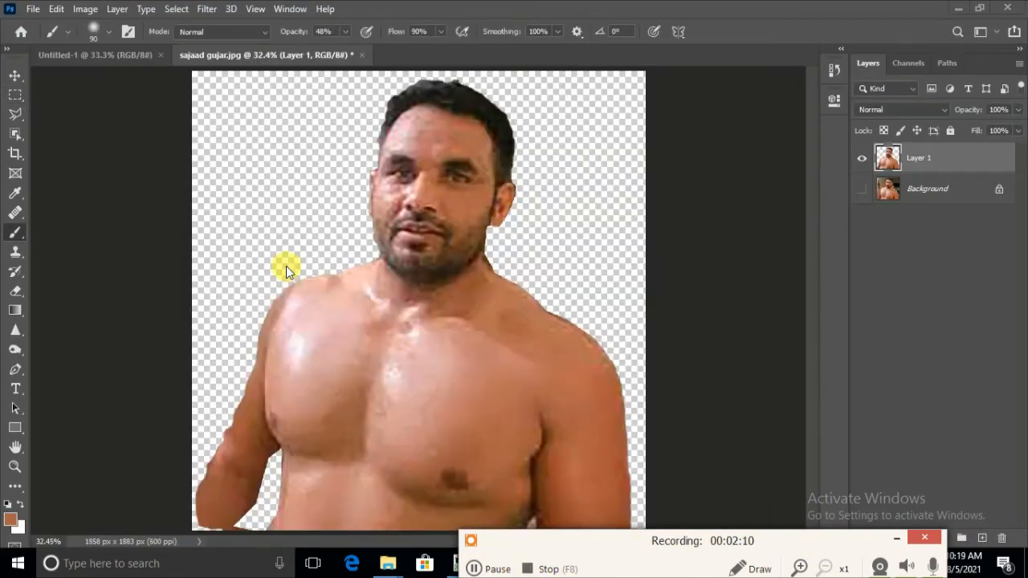
# Save the background-free portrait of the bearded wrestler on the computer in the 14 August flex project folder
pyautogui.click(33, 9)
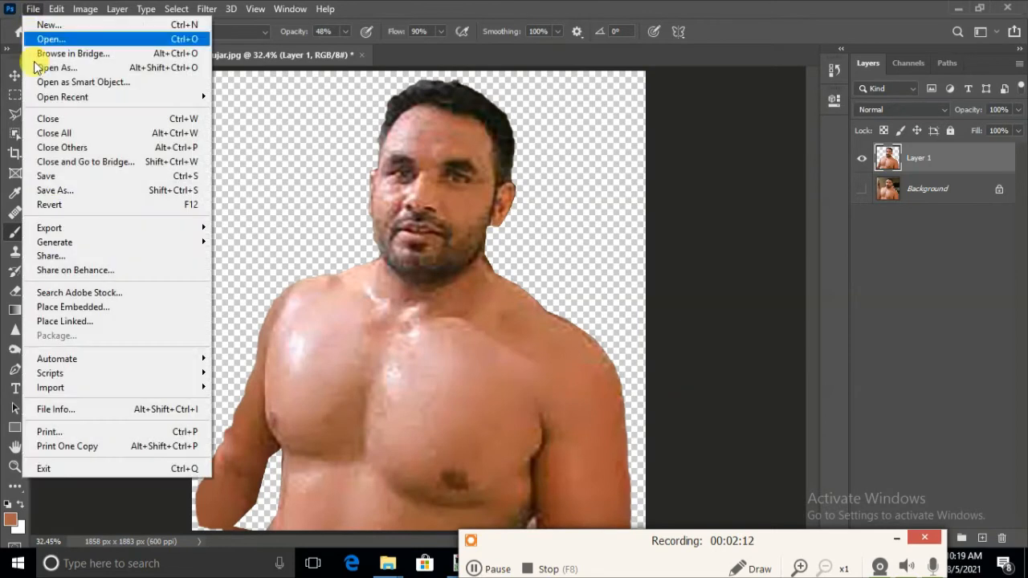
pyautogui.click(47, 191)
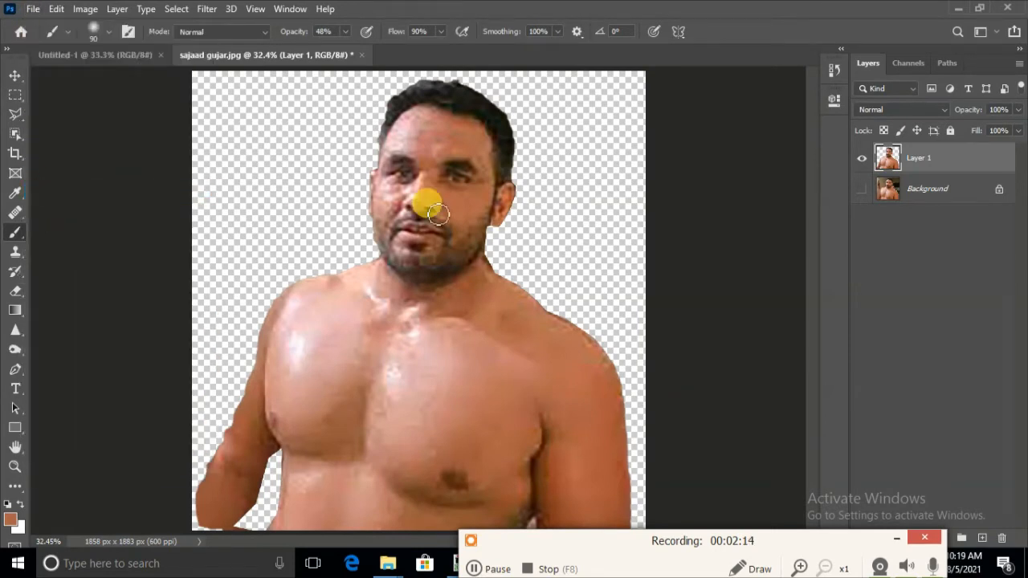
pyautogui.click(606, 411)
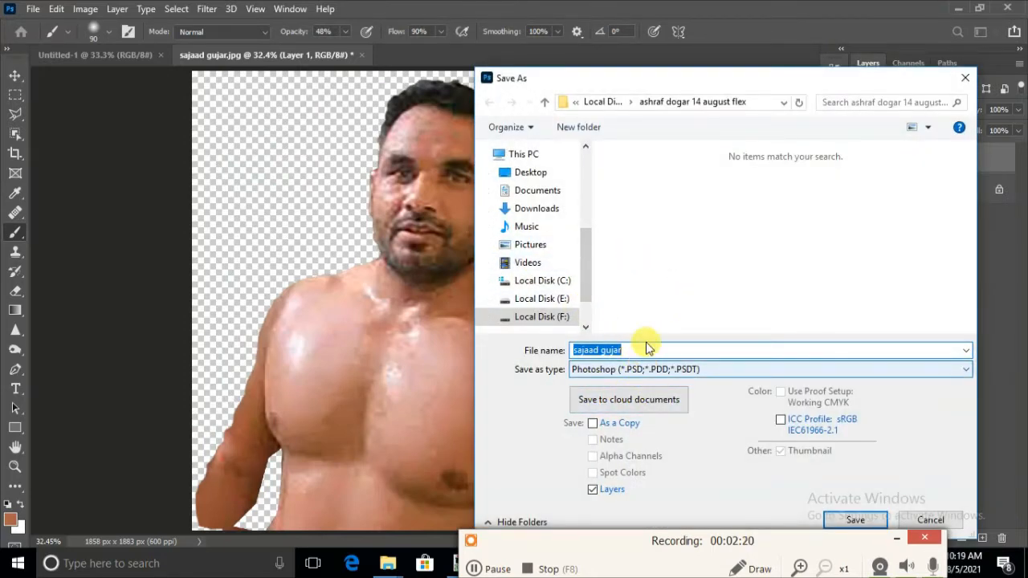
pyautogui.click(856, 518)
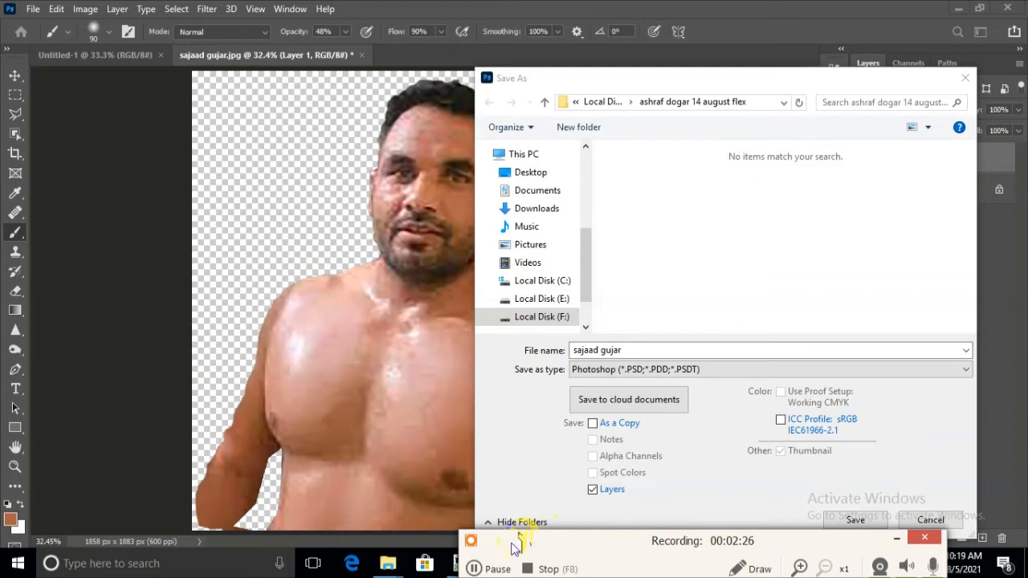
pyautogui.click(474, 569)
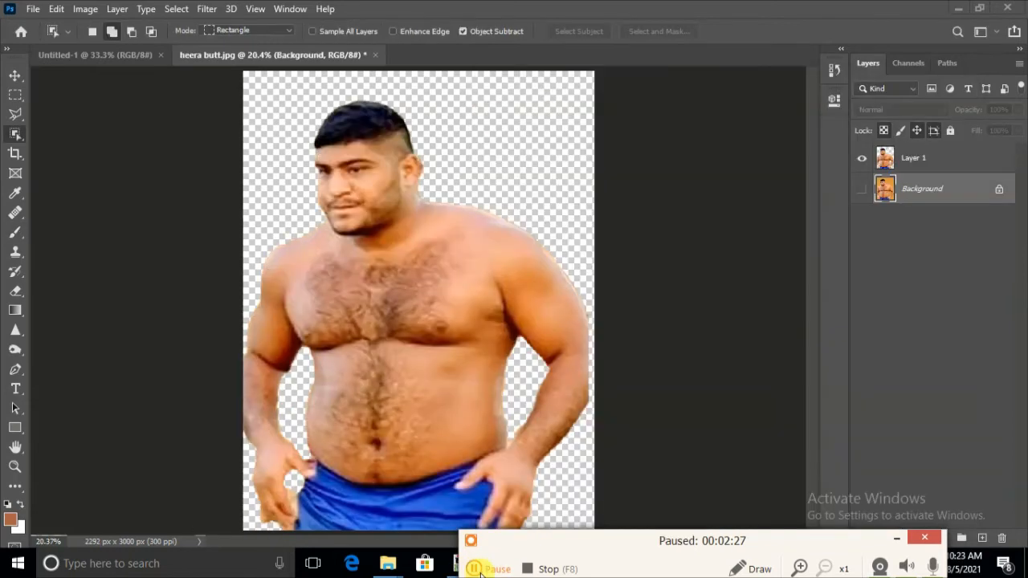
# Save the cut-out wrestler in blue shorts as a PNG in the 14 August flex folder, using the large file size option
pyautogui.click(474, 568)
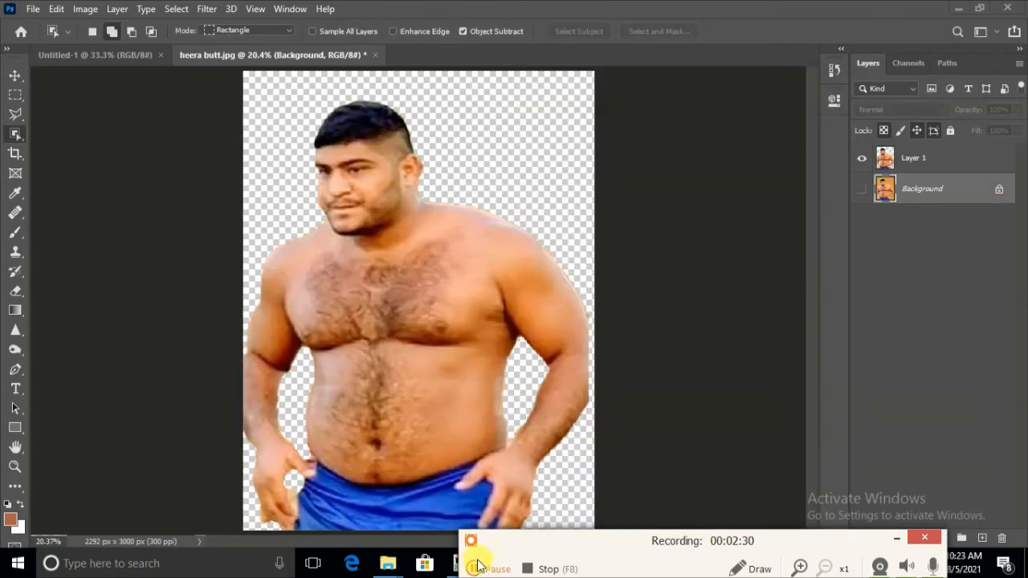
pyautogui.click(479, 569)
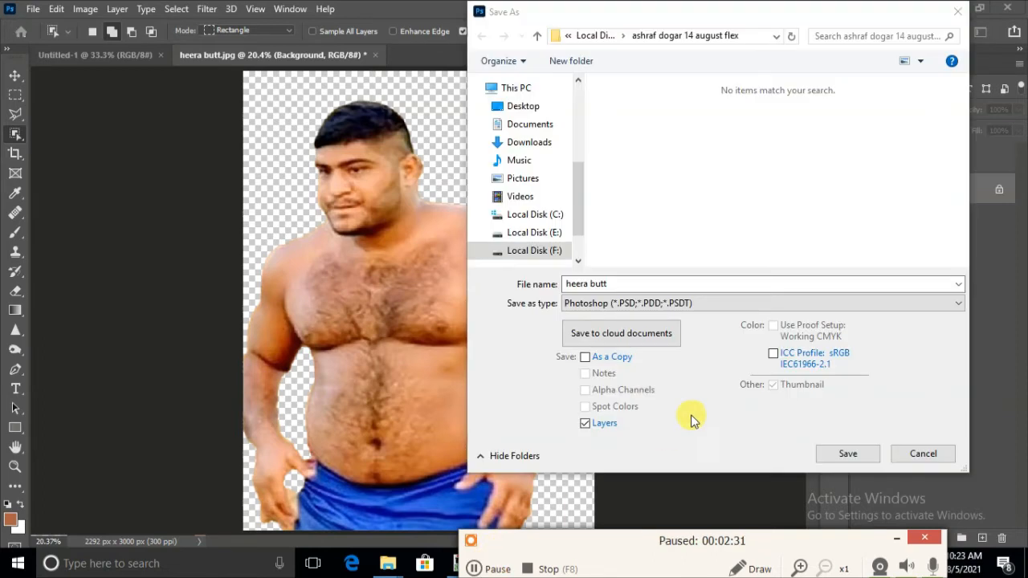
pyautogui.click(688, 303)
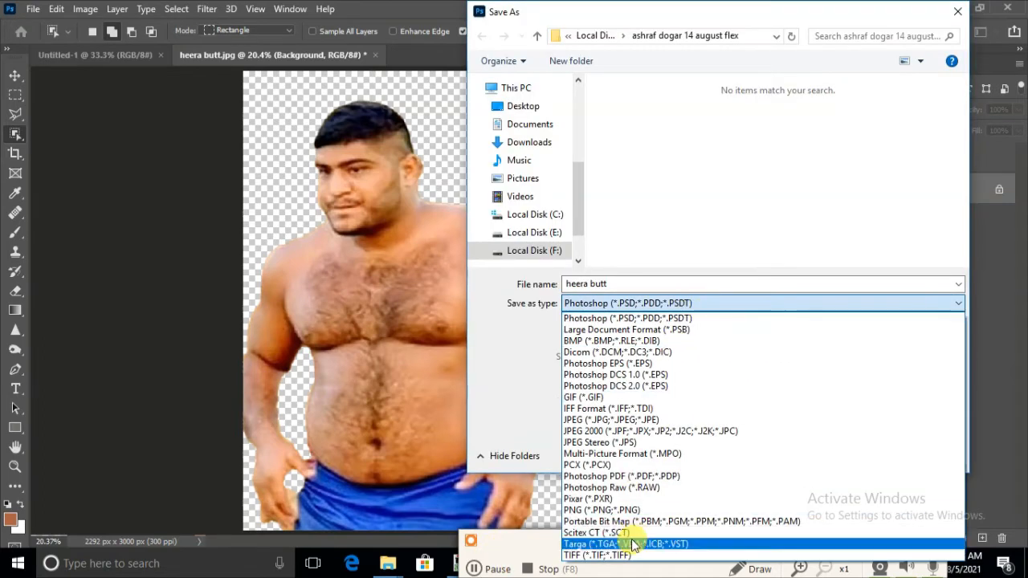
pyautogui.click(630, 518)
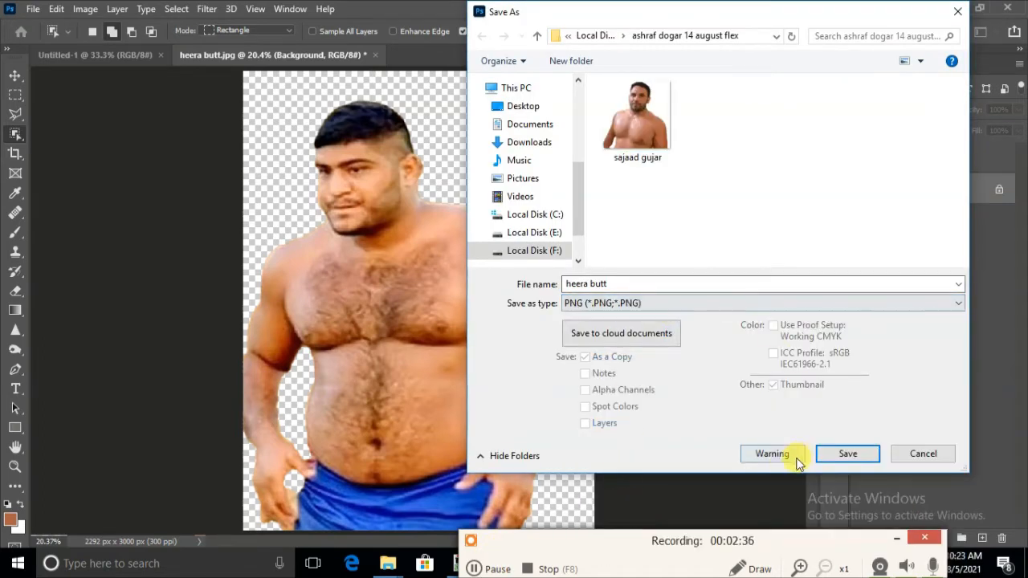
pyautogui.click(849, 454)
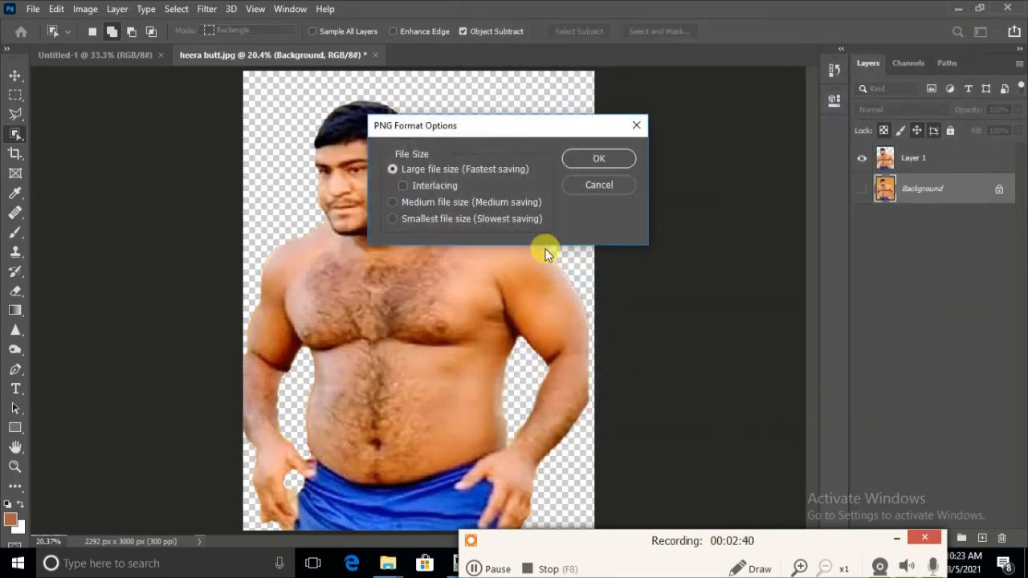
pyautogui.click(599, 161)
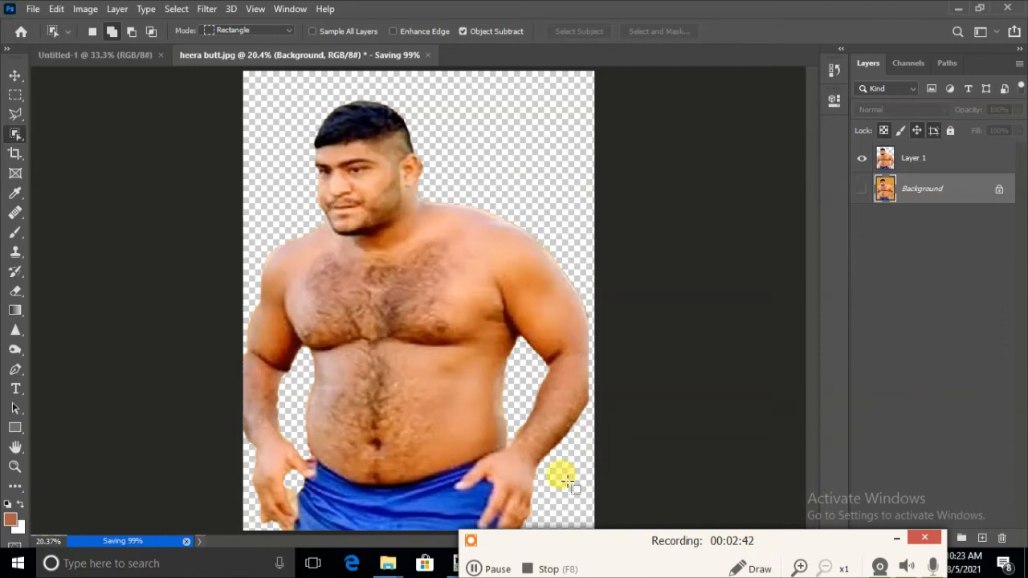
pyautogui.click(475, 568)
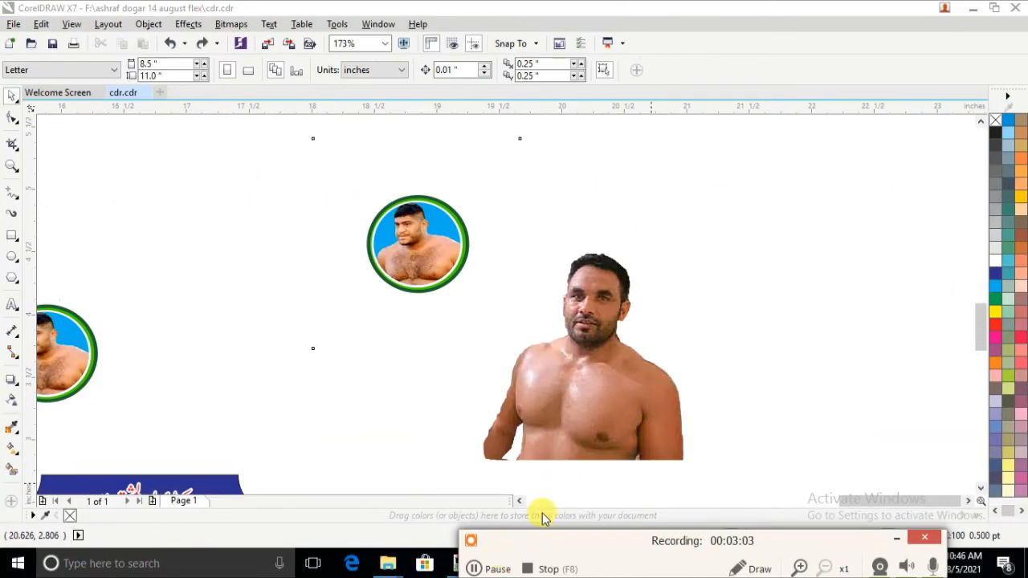
# In CorelDRAW, PowerClip the bearded wrestler's cut-out photo inside the green-ringed circle, replacing the portrait shown there
pyautogui.click(606, 402)
pyautogui.rightClick(605, 402)
pyautogui.click(654, 10)
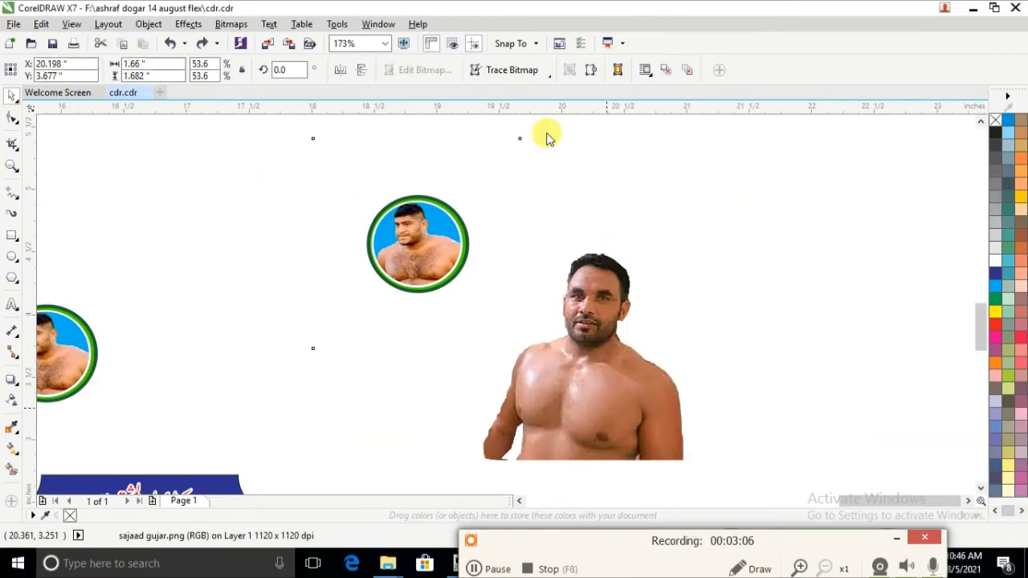
pyautogui.click(401, 253)
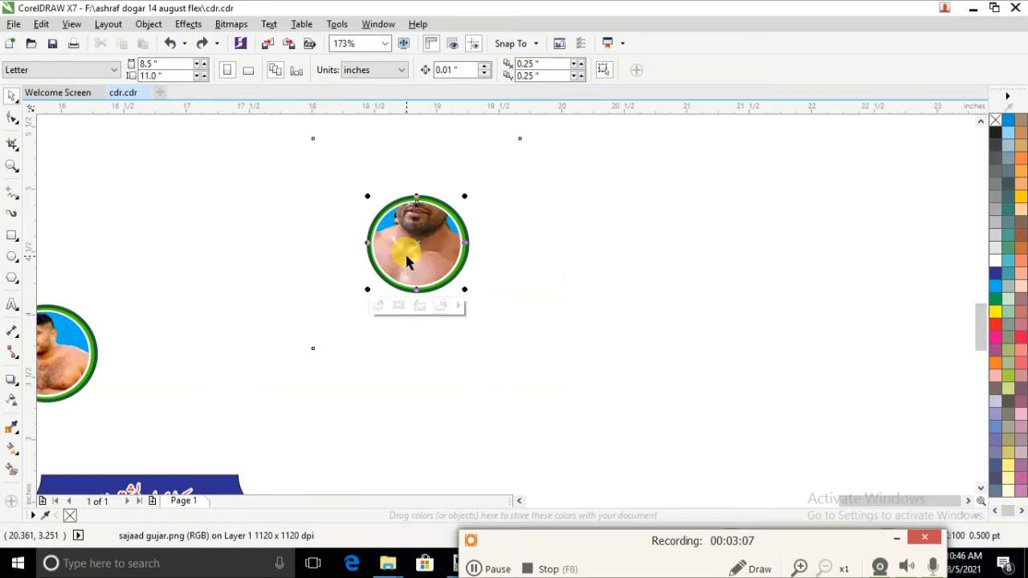
pyautogui.click(474, 569)
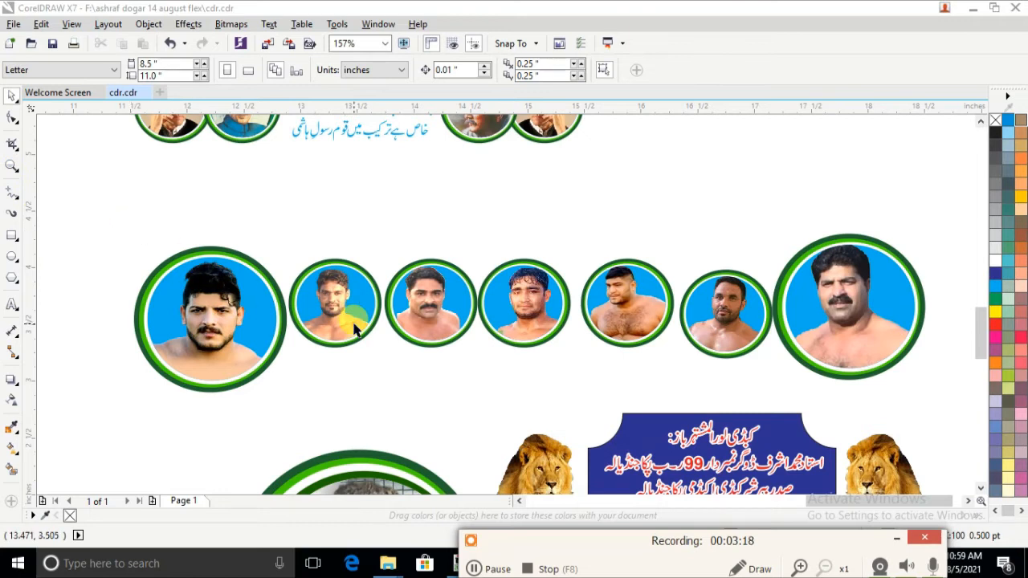
# Examine the row of seven green-ringed circular wrestler portraits from one end to the other
pyautogui.scroll(2, 356, 329)
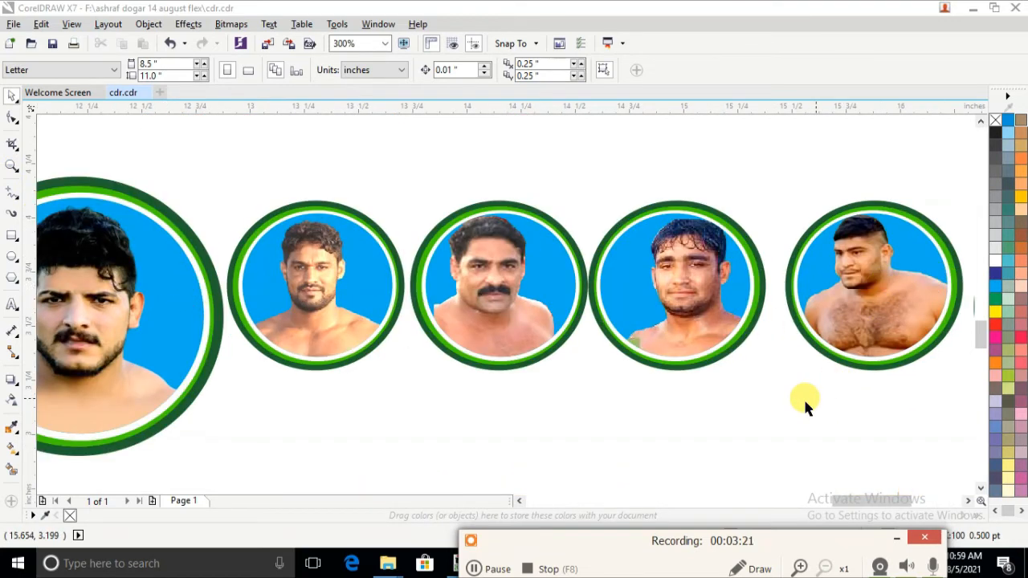
pyautogui.click(518, 501)
pyautogui.click(518, 501)
pyautogui.click(519, 501)
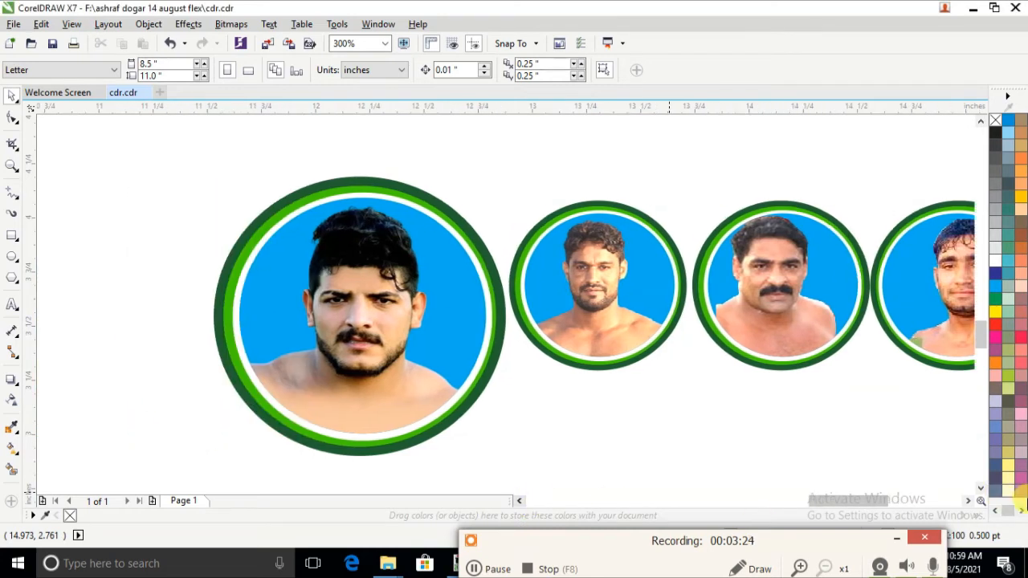
pyautogui.click(969, 502)
pyautogui.click(969, 501)
pyautogui.click(969, 502)
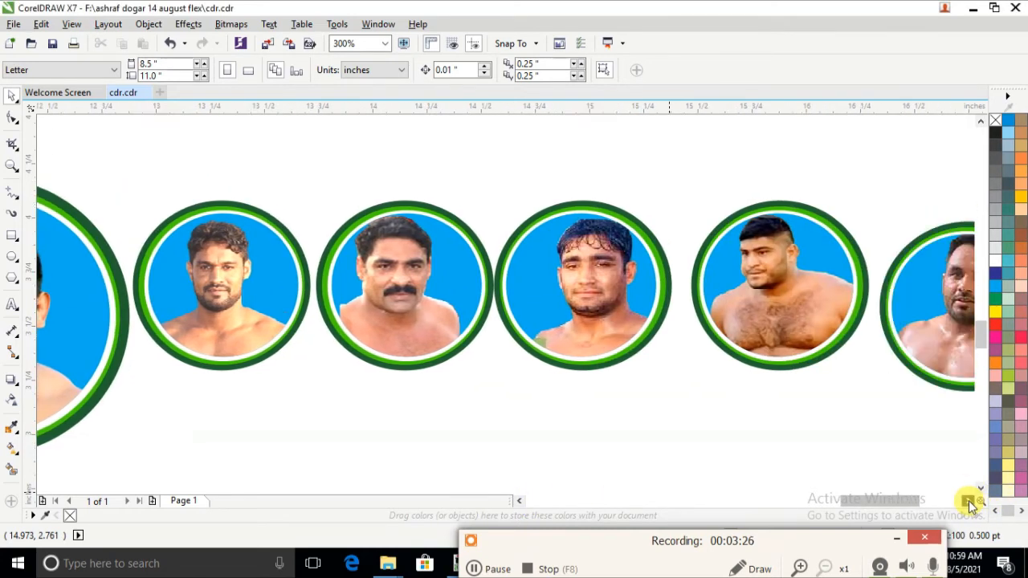
pyautogui.click(969, 501)
pyautogui.click(969, 502)
pyautogui.click(969, 501)
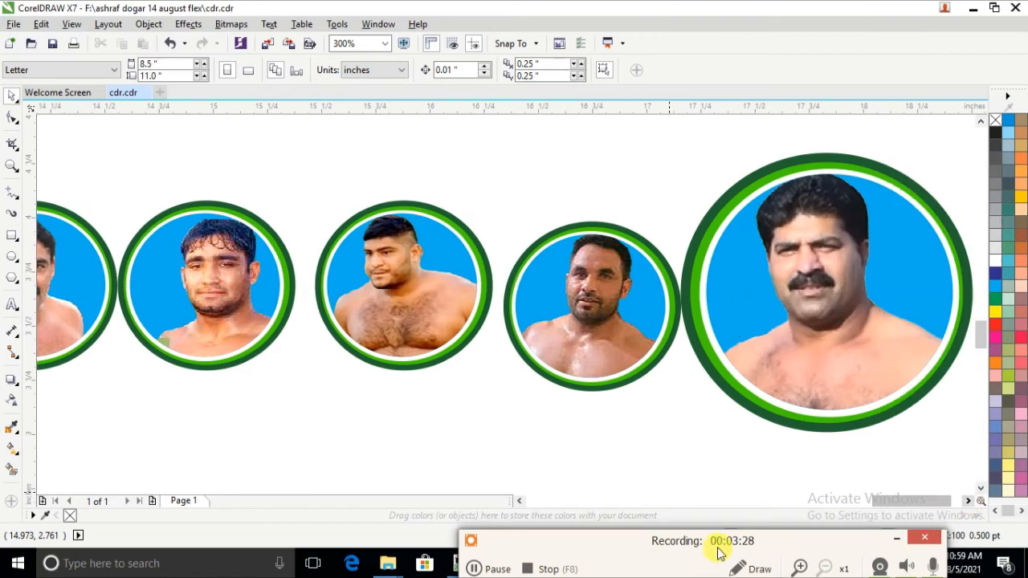
pyautogui.click(476, 569)
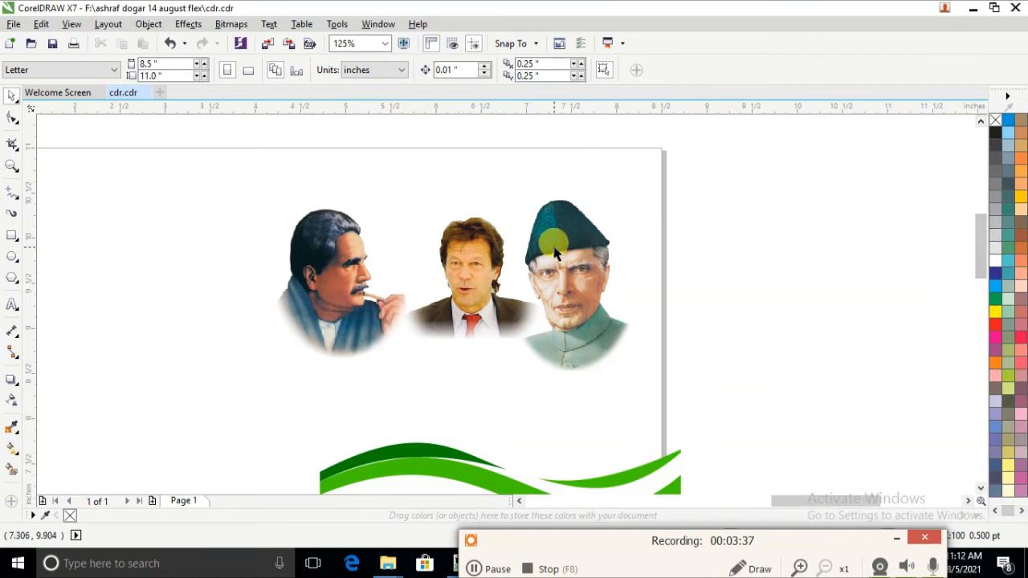
# Examine the three national leaders' portraits, the overall banner elements and the 14 August title artwork
pyautogui.scroll(2, 552, 245)
pyautogui.scroll(-2, 553, 249)
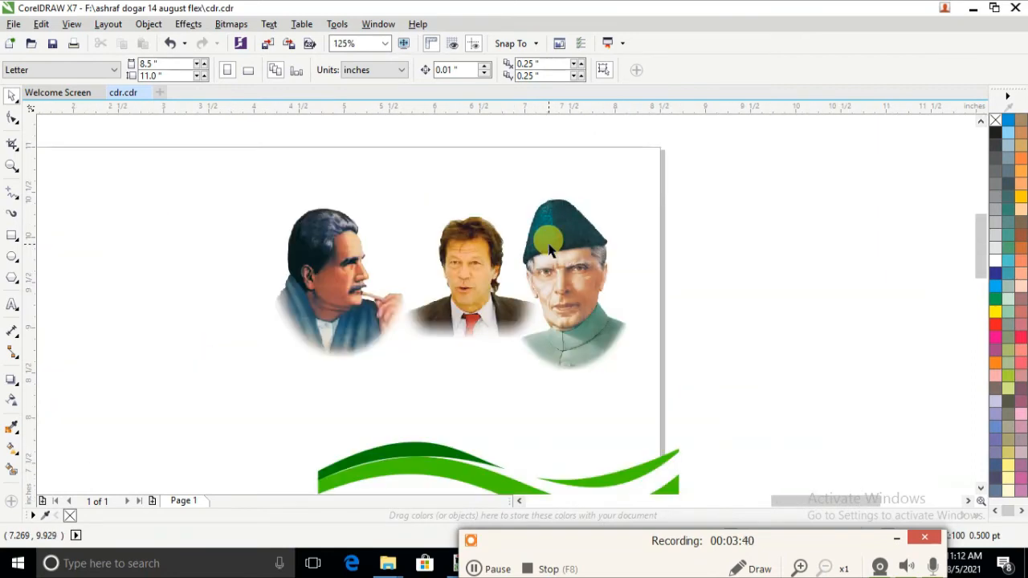
pyautogui.scroll(-4, 551, 246)
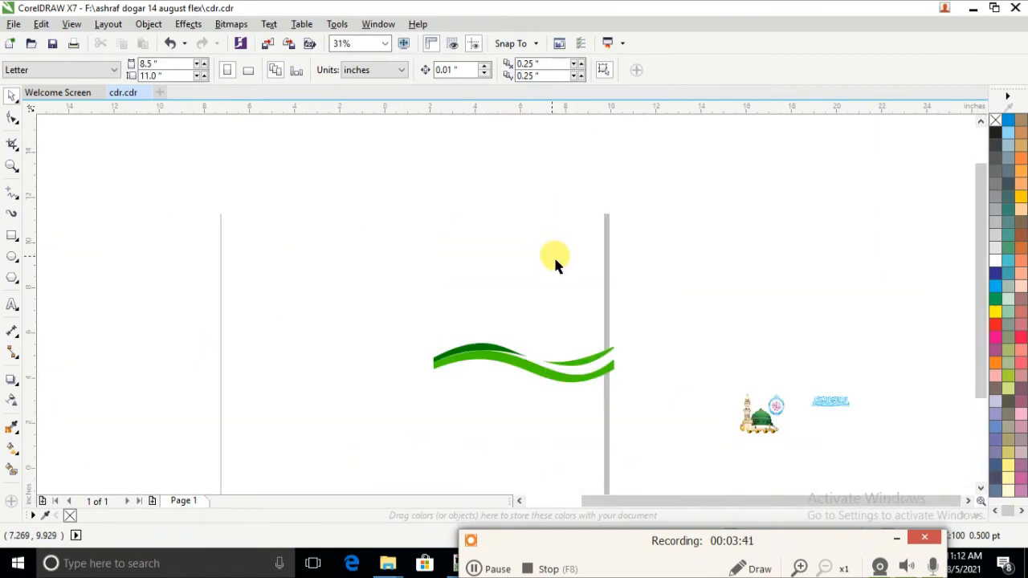
pyautogui.scroll(-1, 553, 265)
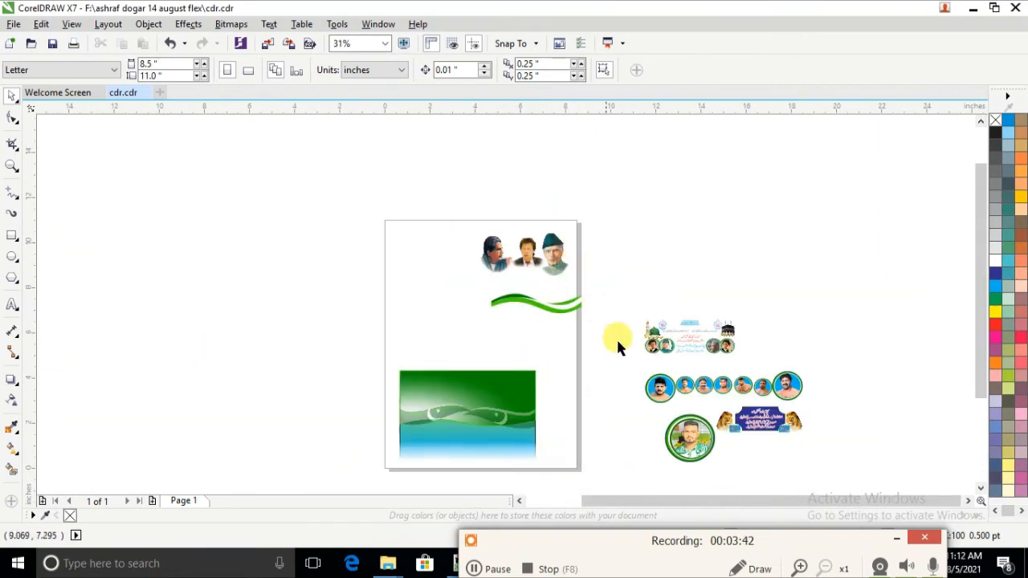
pyautogui.click(477, 569)
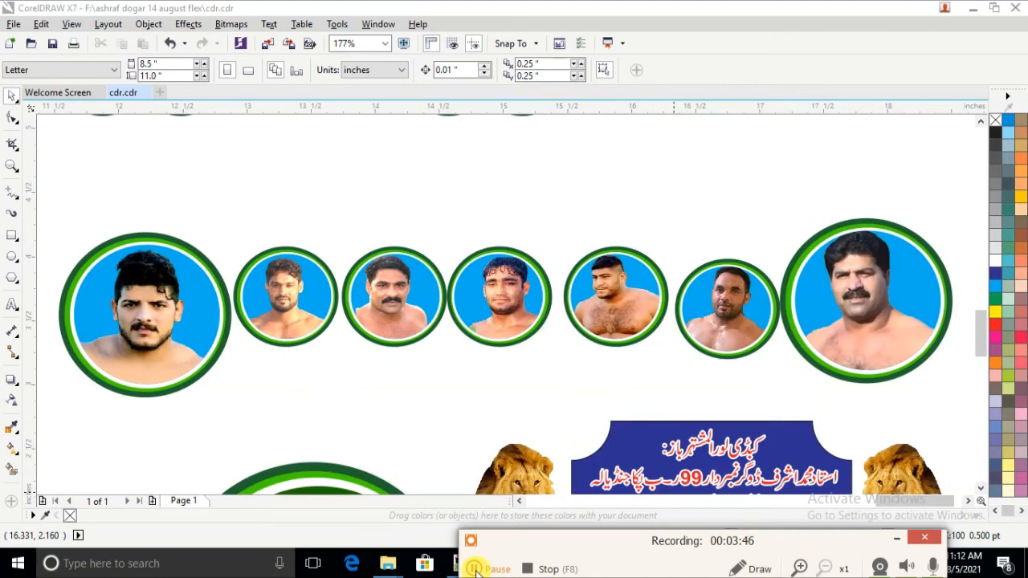
pyautogui.click(477, 568)
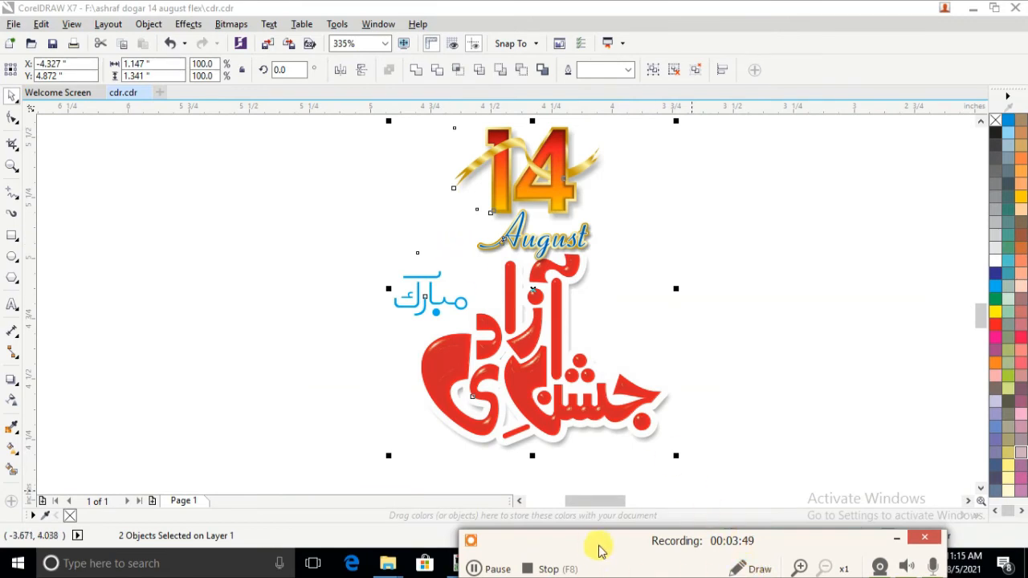
pyautogui.click(475, 568)
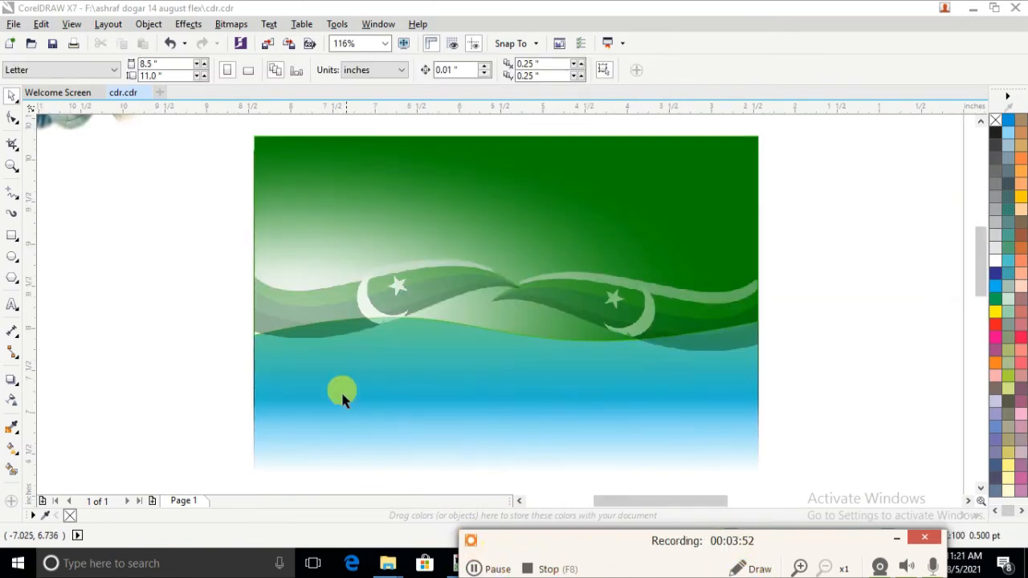
# Restore the national leaders' portraits onto the green banner by undoing their moves, with mirrored groups on both sides of the top centre
pyautogui.click(342, 224)
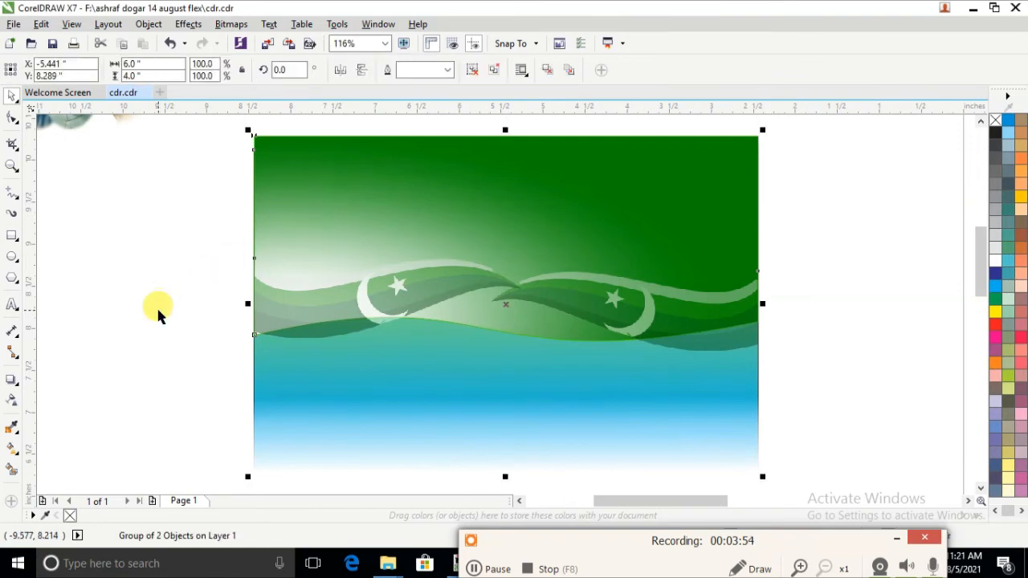
pyautogui.hotkey('ctrl', 'v')
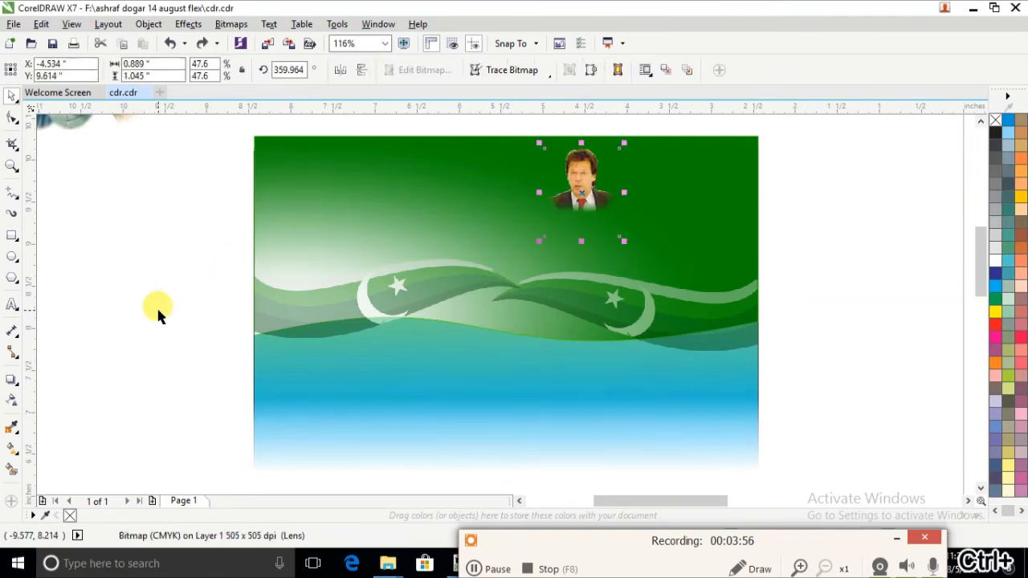
pyautogui.hotkey('ctrl', 'z')
pyautogui.hotkey('ctrl', 'v')
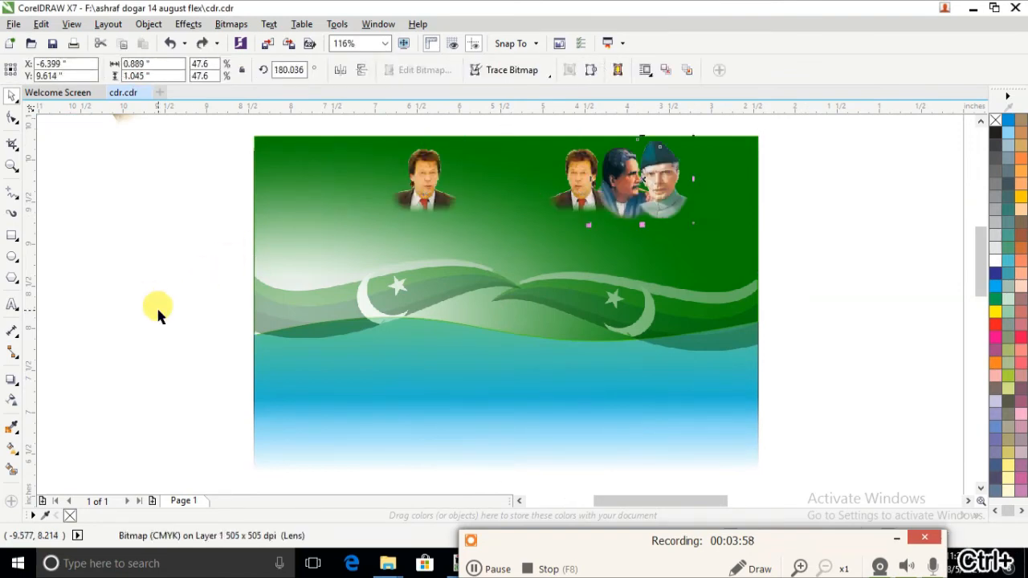
pyautogui.hotkey('ctrl', 'r')
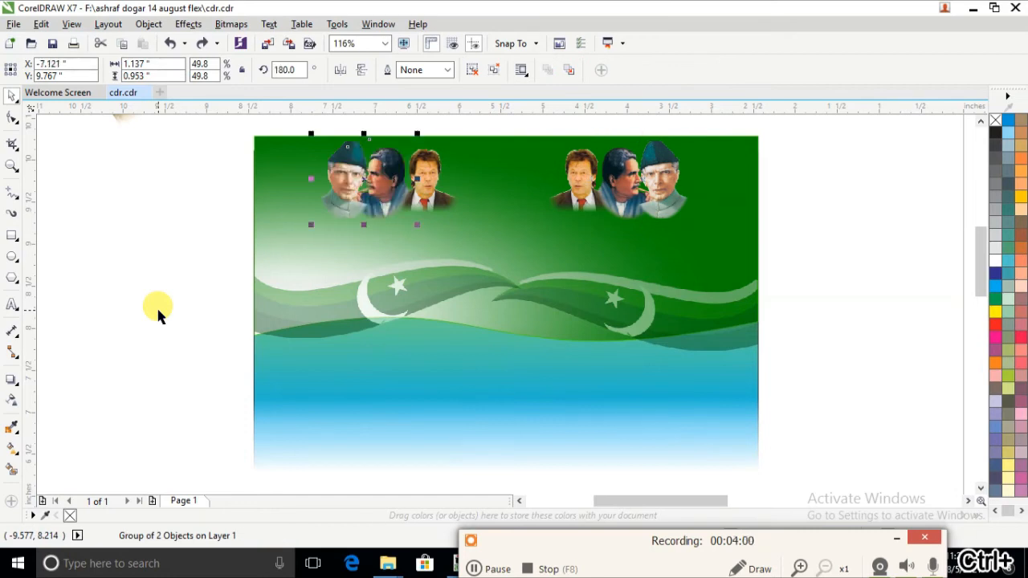
# Bring back the two lion heads at the banner's upper corners and the Bismillah calligraphy at the top centre by undoing their moves
pyautogui.hotkey('ctrl', 'v')
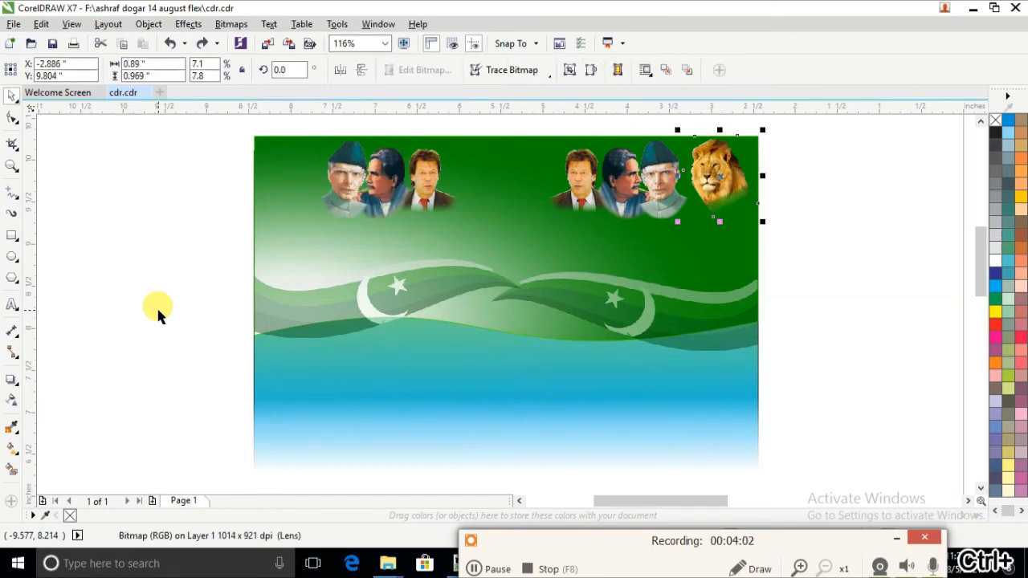
pyautogui.hotkey('ctrl', 'r')
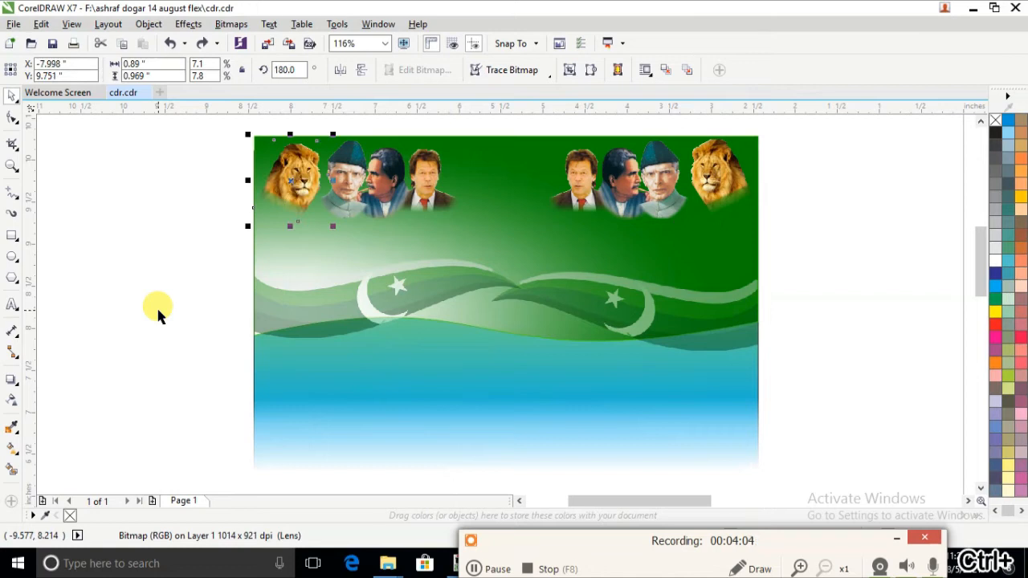
pyautogui.hotkey('ctrl', 'v')
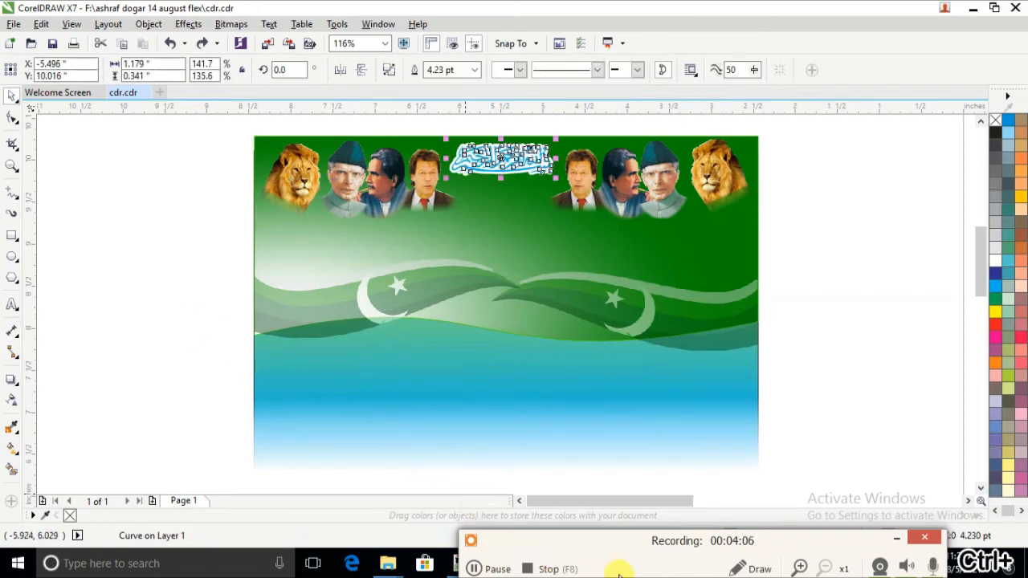
pyautogui.click(482, 569)
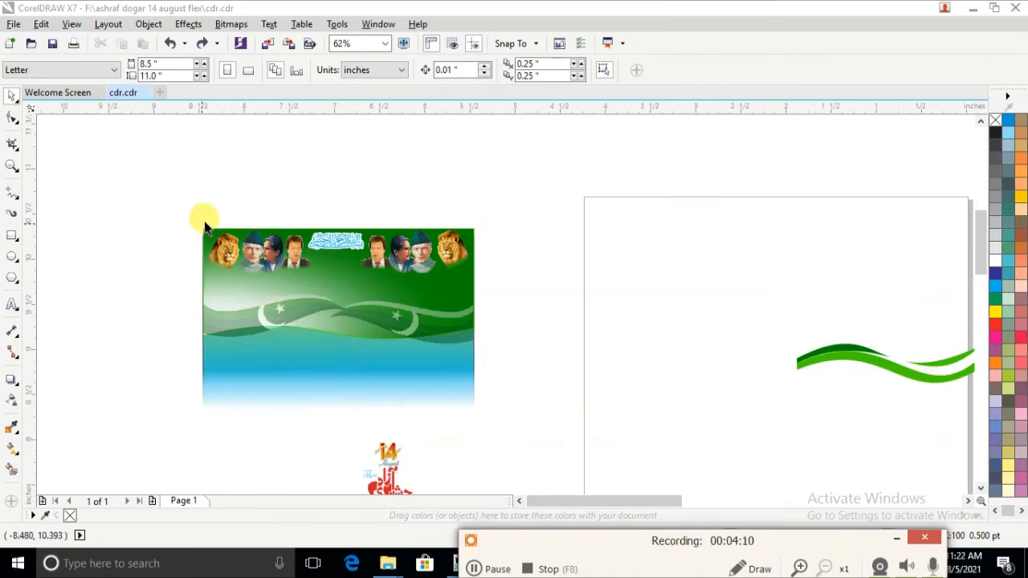
# Examine the banner's top row up close, from one lion head across the leaders' portraits and Bismillah to the other
pyautogui.scroll(3, 202, 228)
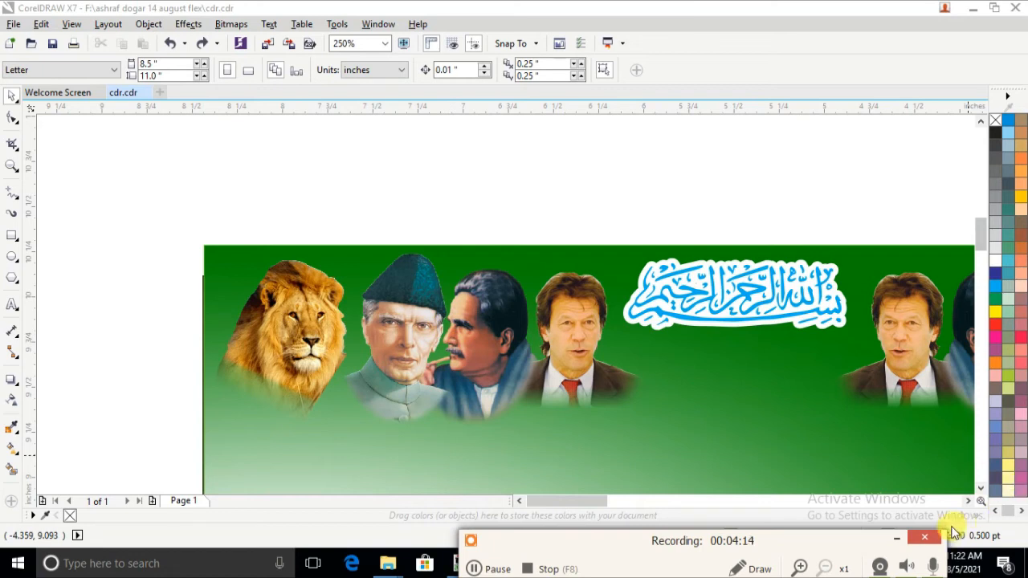
pyautogui.click(968, 503)
pyautogui.click(968, 503)
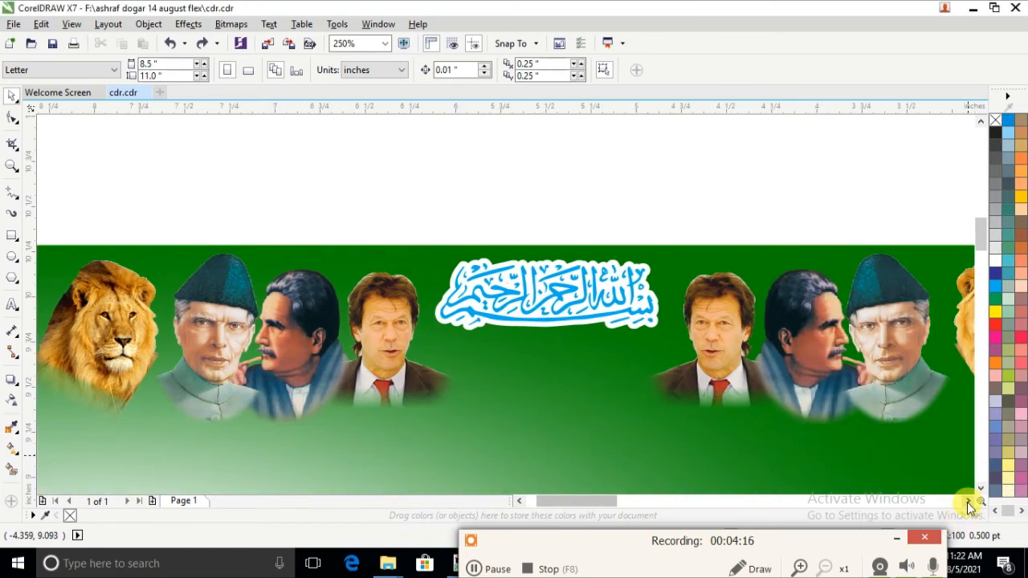
pyautogui.click(969, 502)
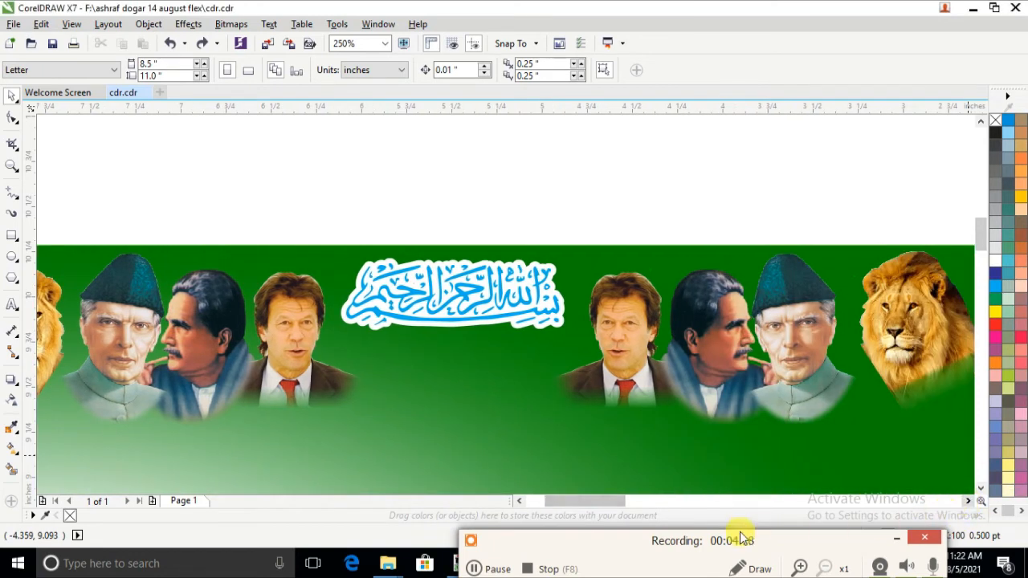
pyautogui.click(474, 568)
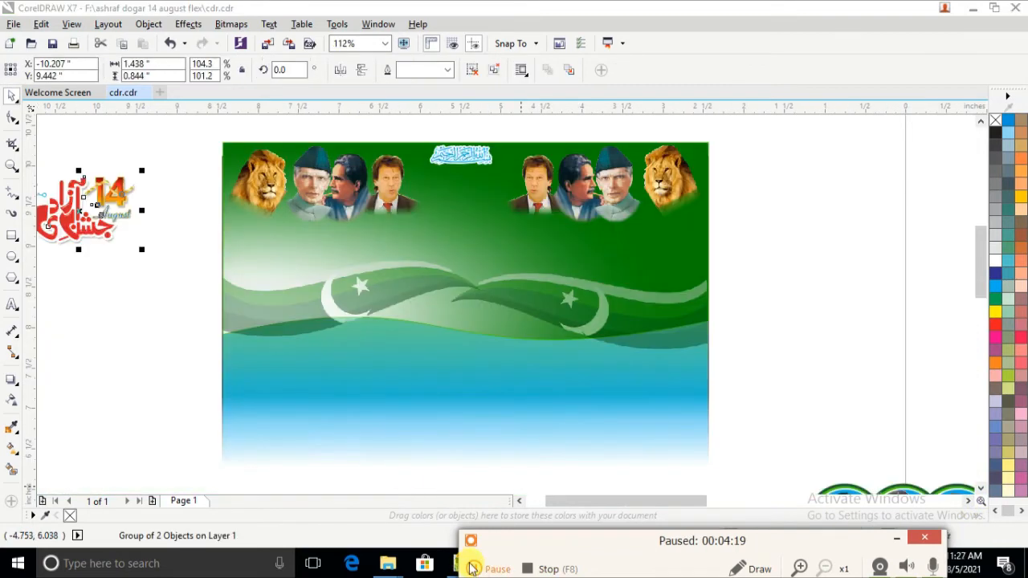
# Undo the moves of the 14 August title artwork to return it below the Bismillah, between the two groups of leaders
pyautogui.click(473, 568)
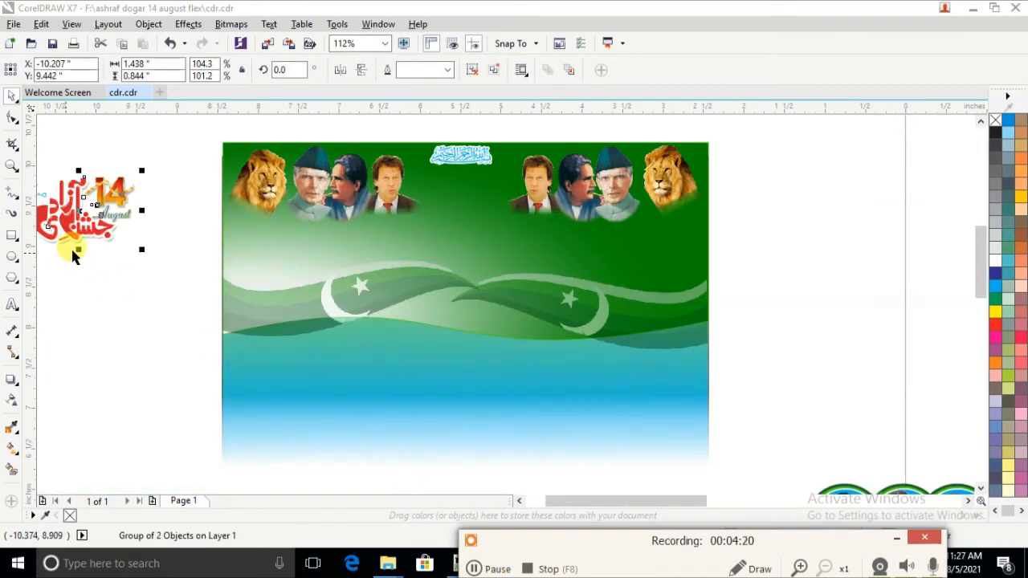
pyautogui.hotkey('ctrl', 'f')
pyautogui.hotkey('ctrl', 'q')
pyautogui.hotkey('ctrl', 'f')
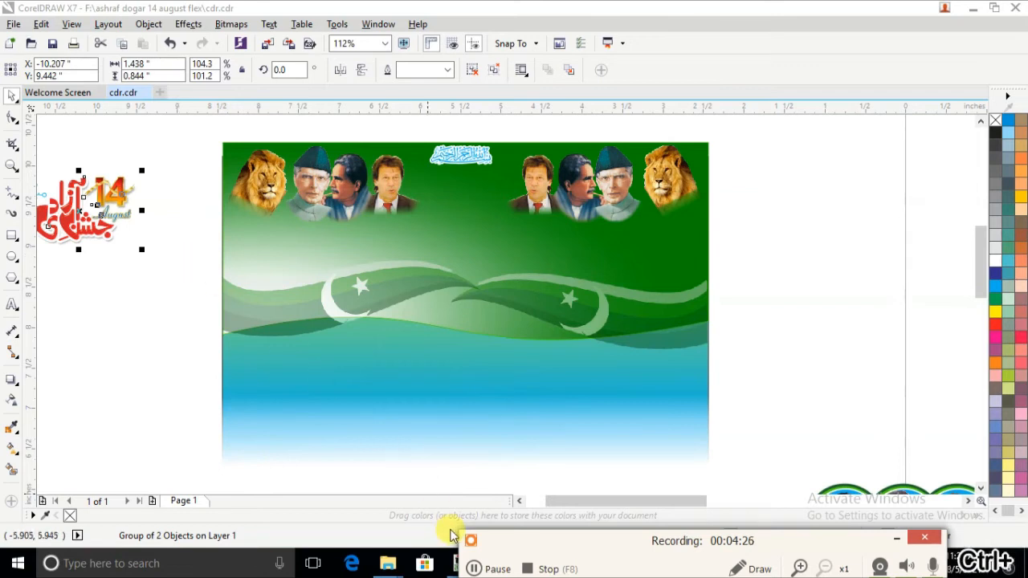
pyautogui.click(473, 568)
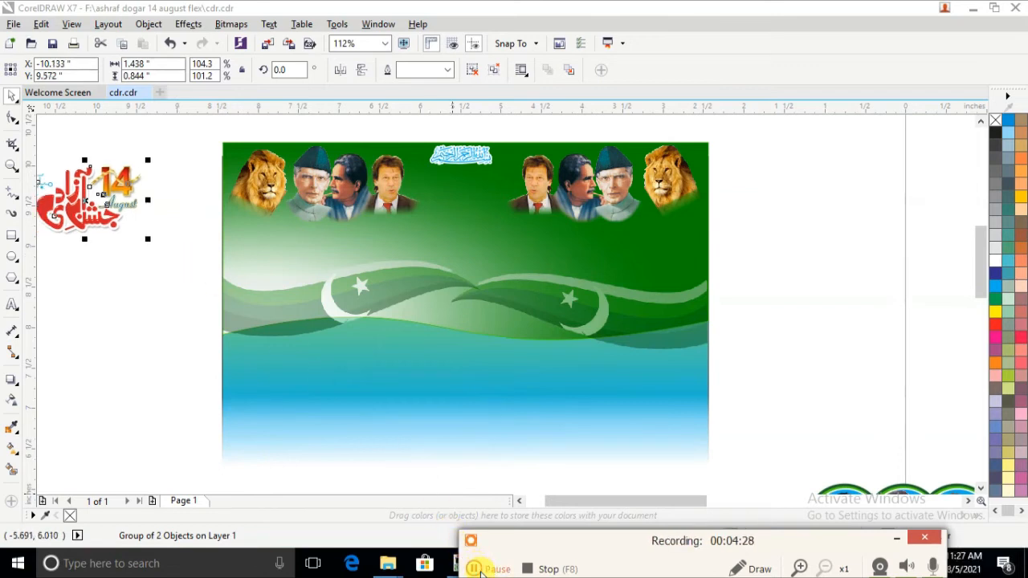
pyautogui.hotkey('ctrl', 'f')
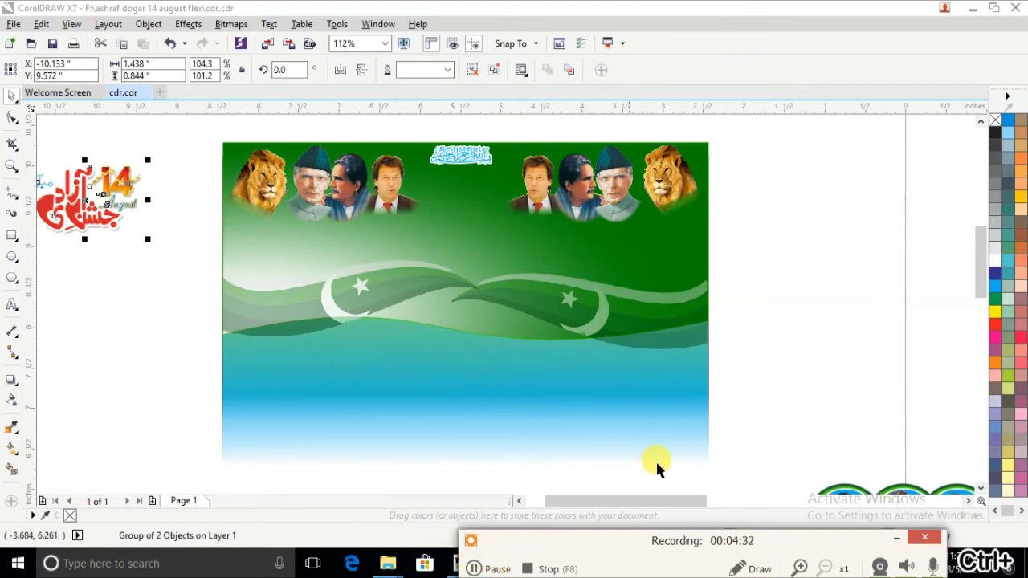
pyautogui.click(774, 409)
pyautogui.hotkey('ctrl', 'z')
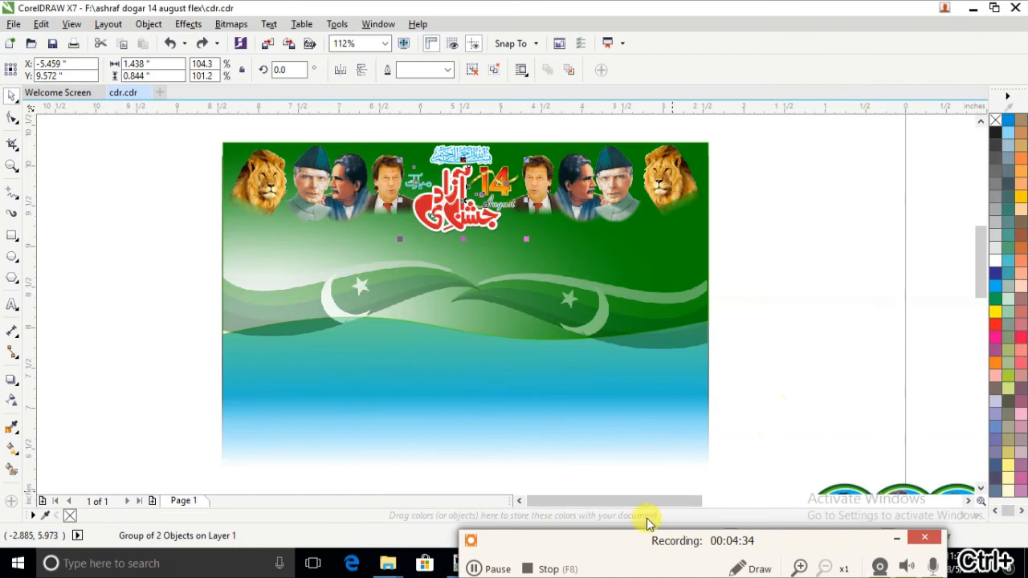
pyautogui.click(475, 568)
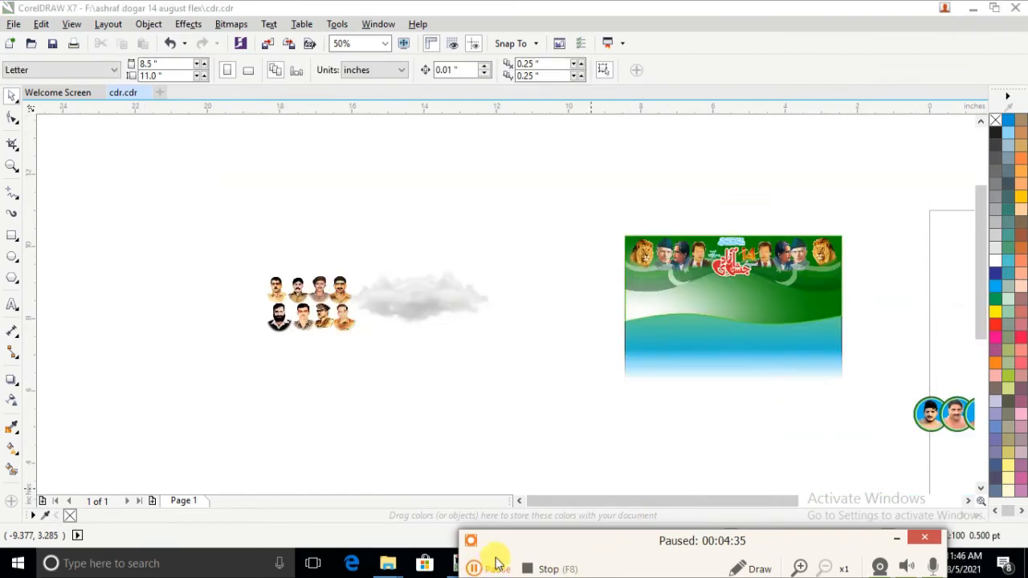
# Undo the moves of the cloud image and the eight military portraits to return them to the banner's centre below the title
pyautogui.click(494, 566)
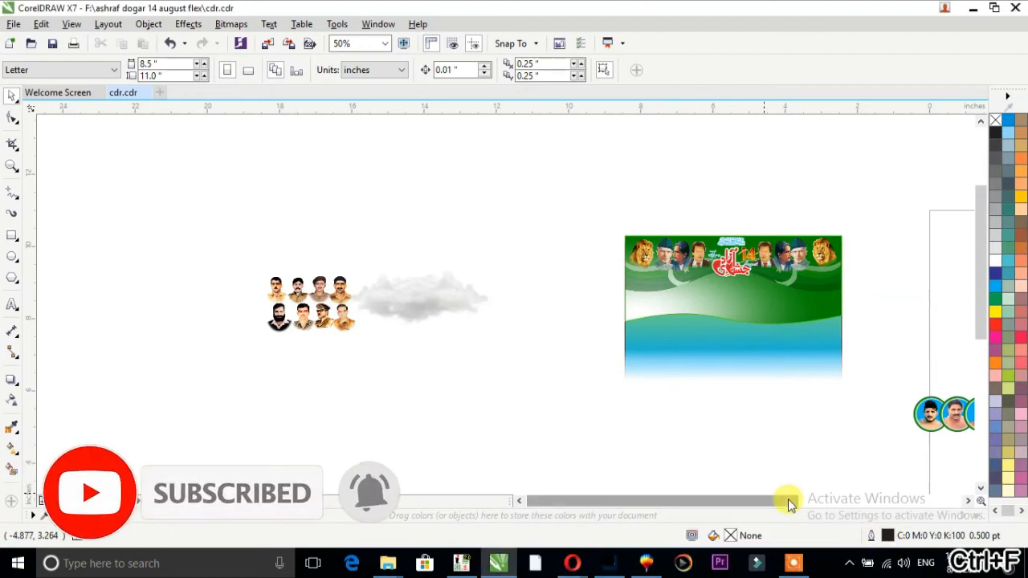
pyautogui.hotkey('ctrl', 'z')
pyautogui.hotkey('ctrl', 'z')
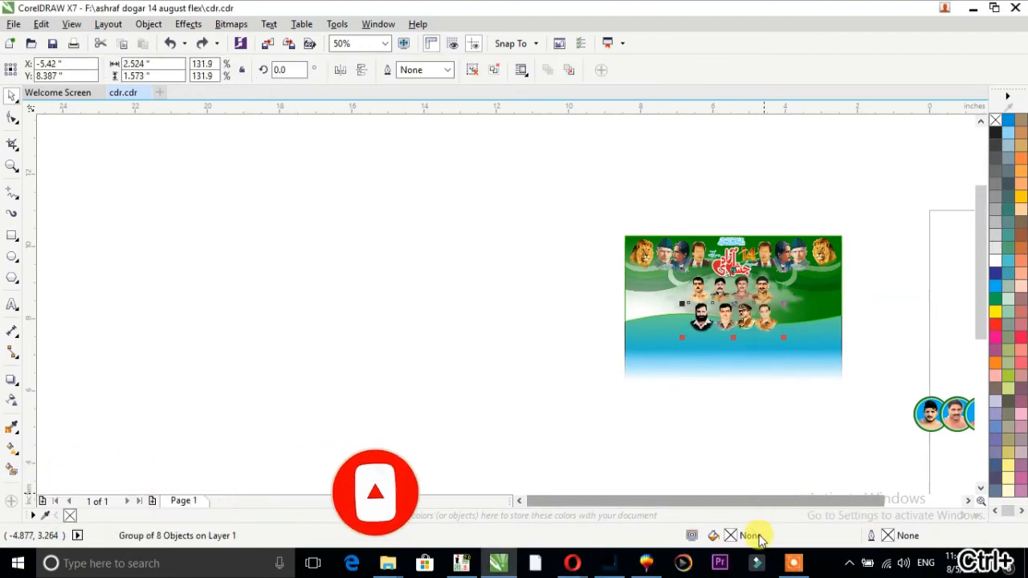
pyautogui.moveTo(796, 562)
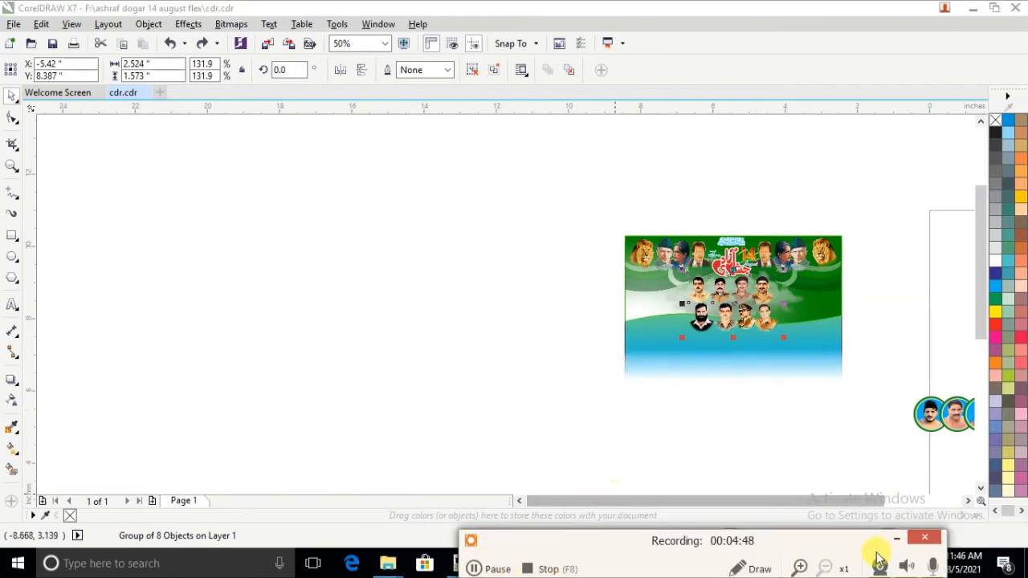
pyautogui.moveTo(601, 227); pyautogui.dragTo(851, 361)
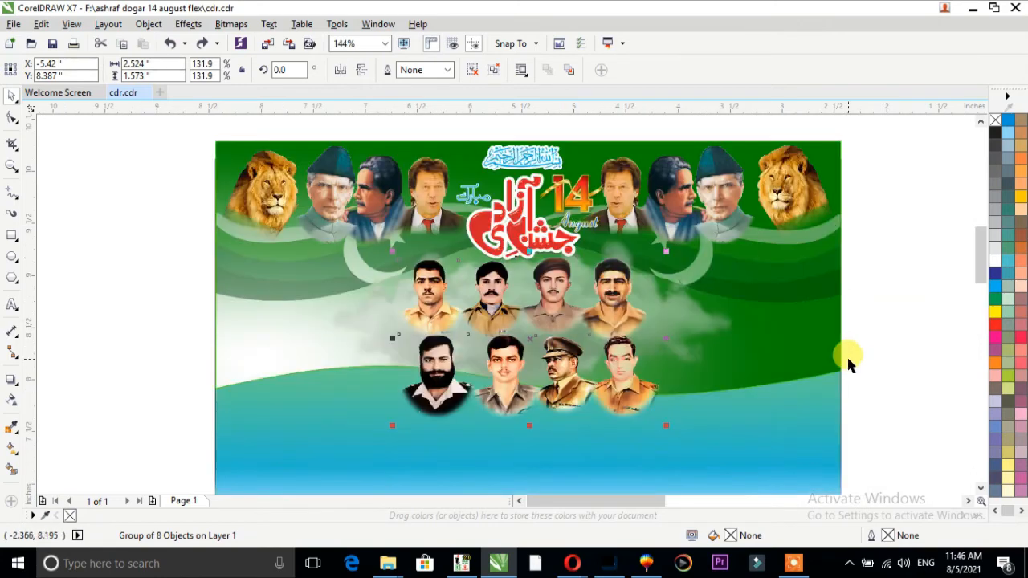
pyautogui.click(795, 563)
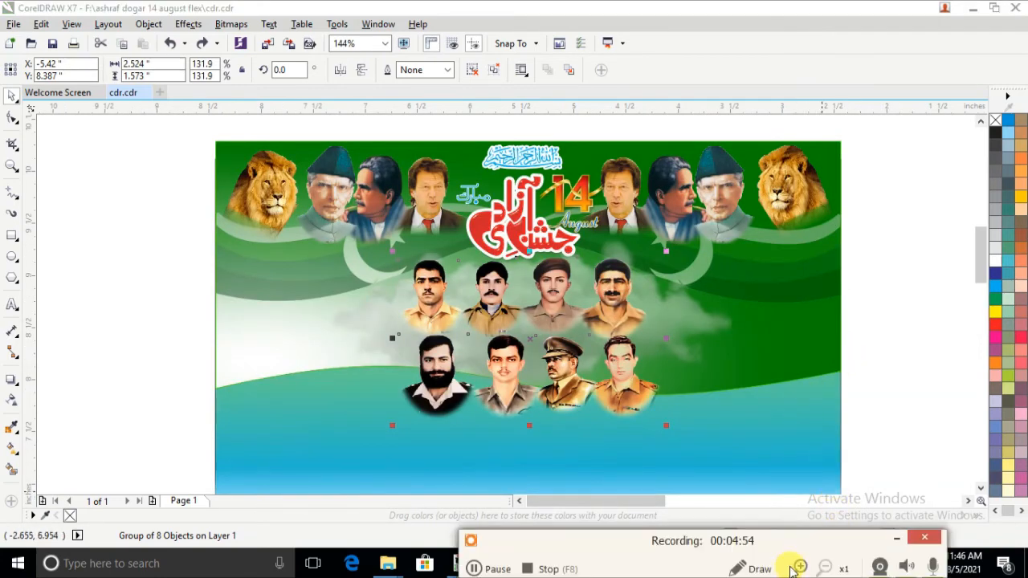
pyautogui.click(481, 569)
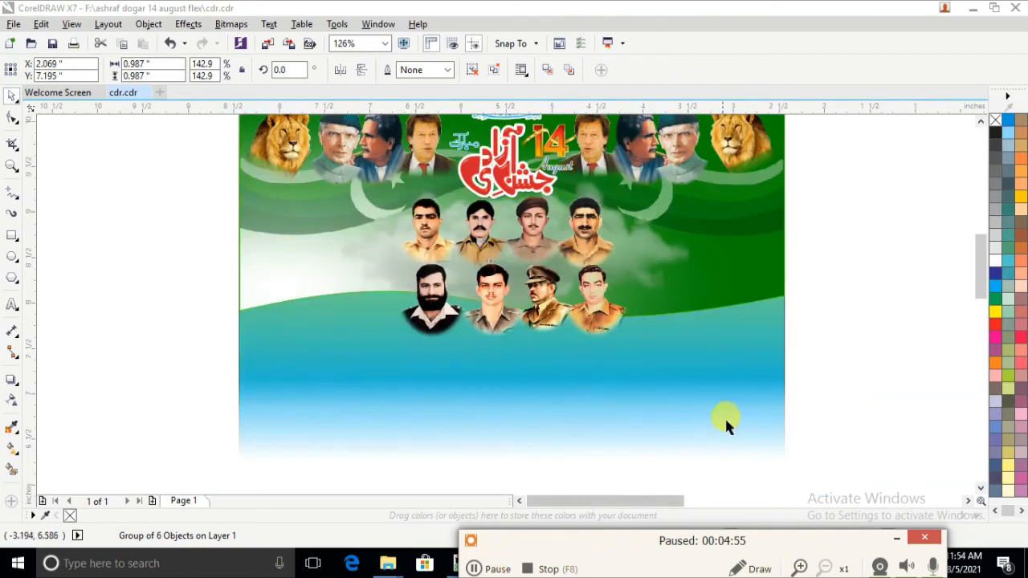
# Undo the moves of the green-ringed circular portraits one after another until all eight form a row across the lower banner
pyautogui.press('ctrl')
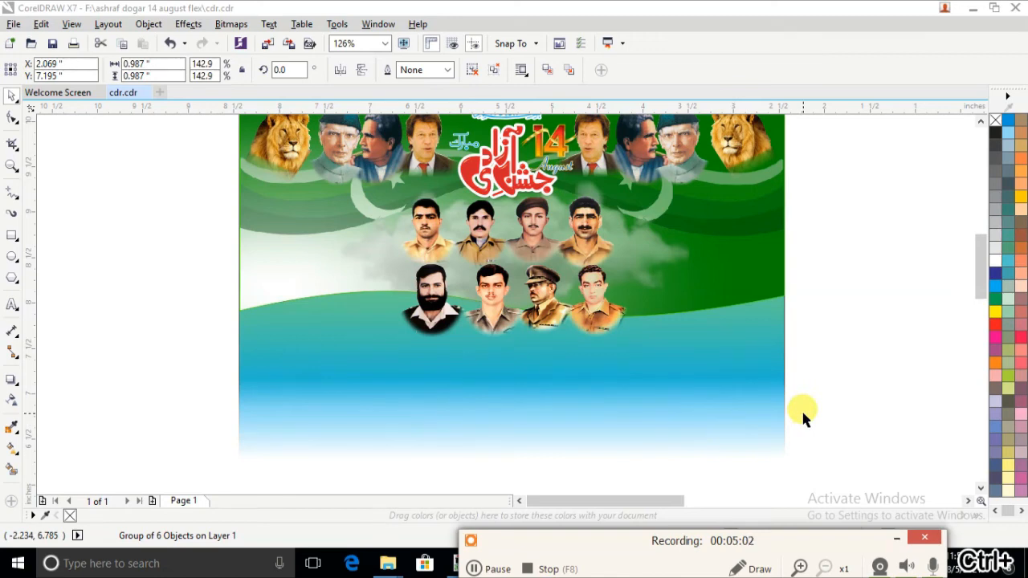
pyautogui.click(474, 568)
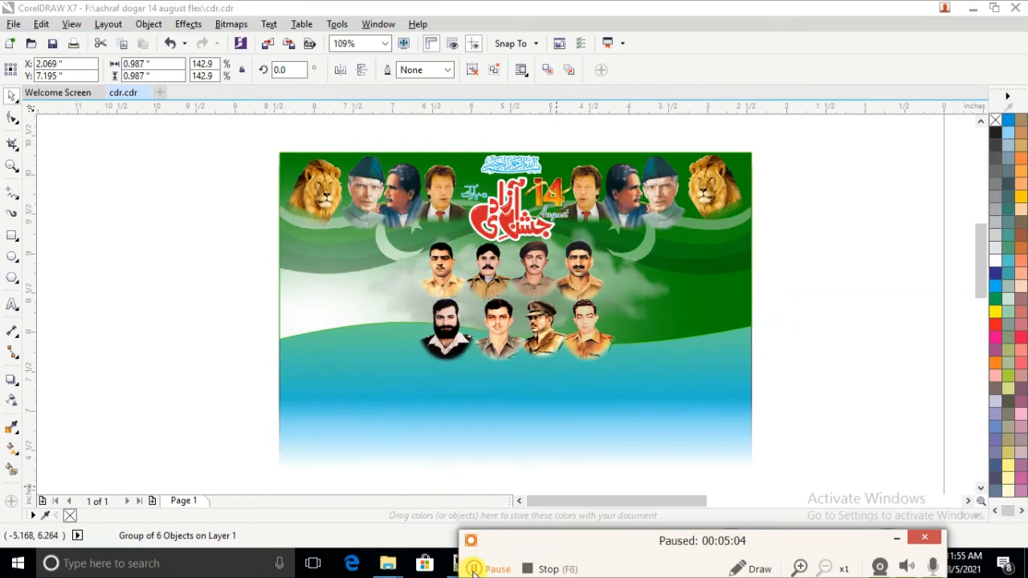
pyautogui.click(474, 569)
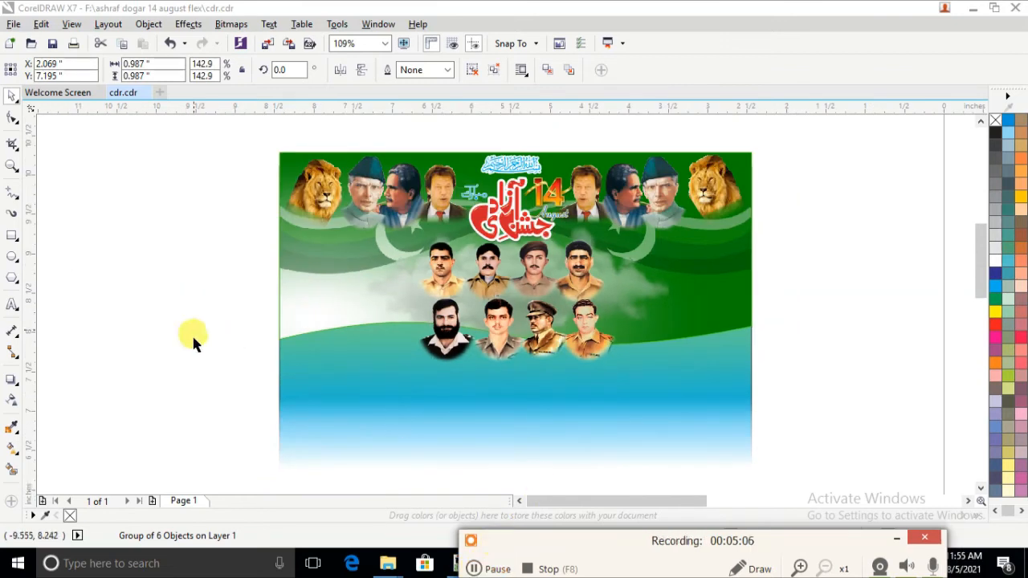
pyautogui.click(170, 45)
pyautogui.click(171, 45)
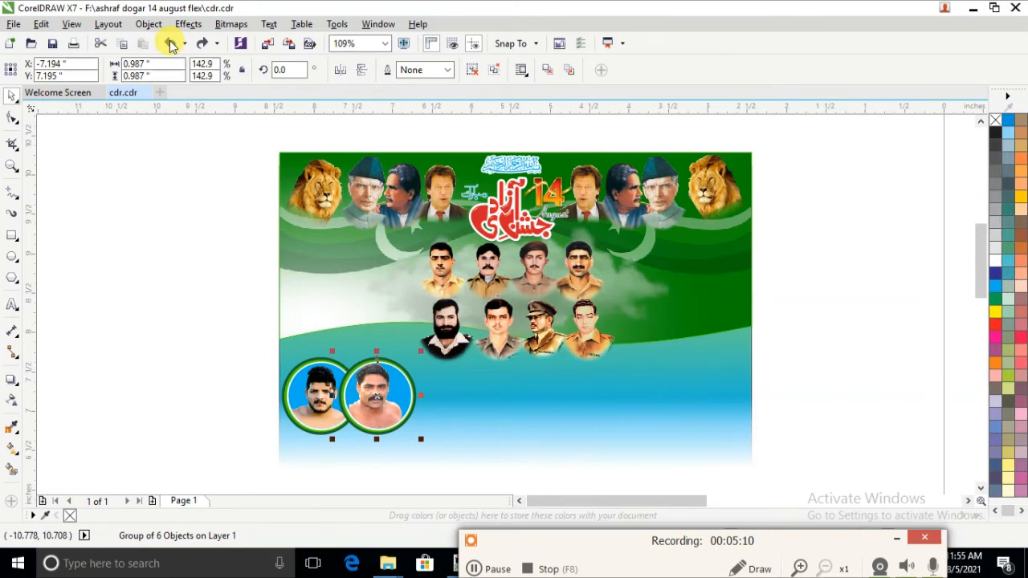
pyautogui.click(170, 45)
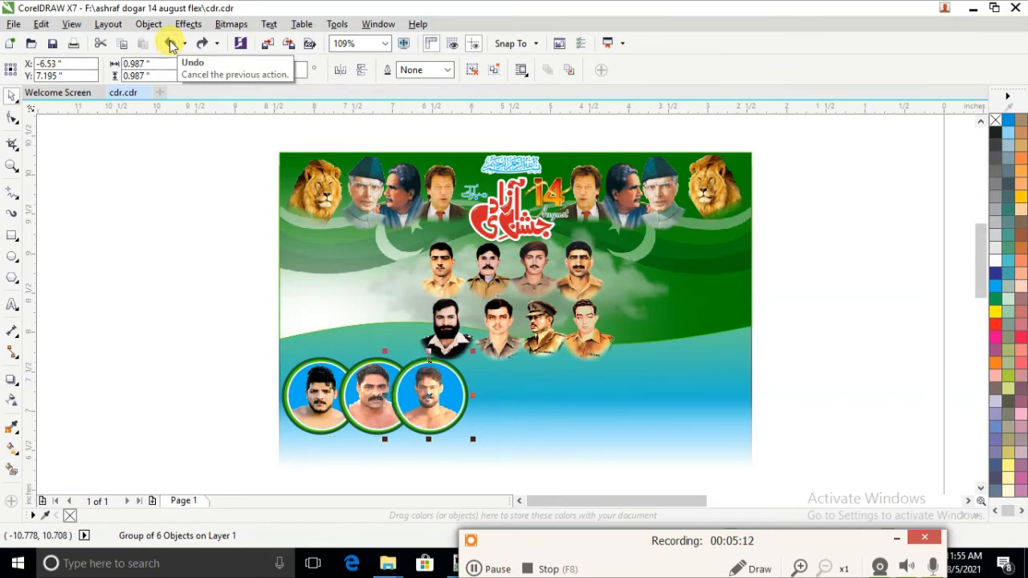
pyautogui.click(170, 45)
pyautogui.click(170, 44)
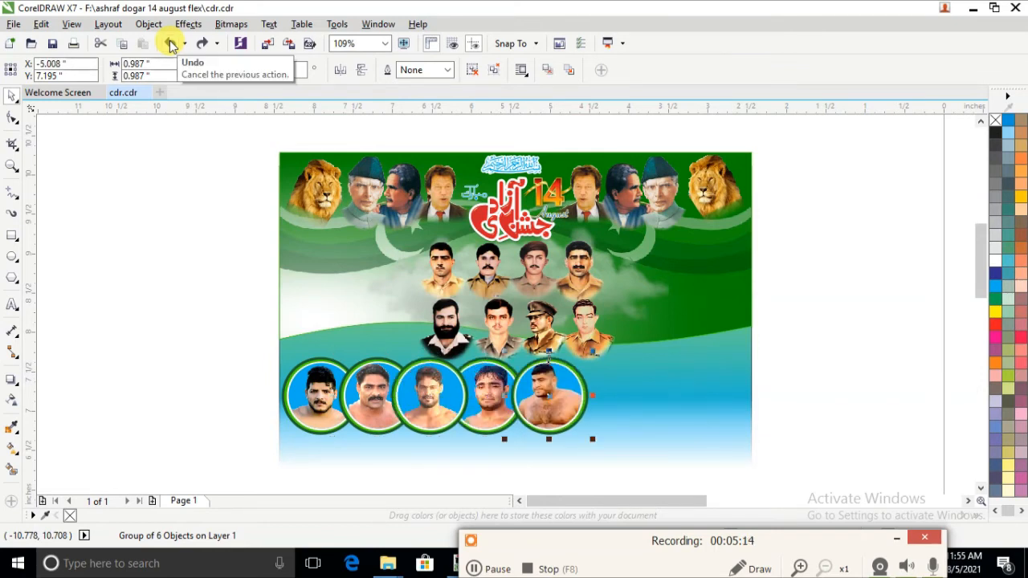
pyautogui.click(170, 45)
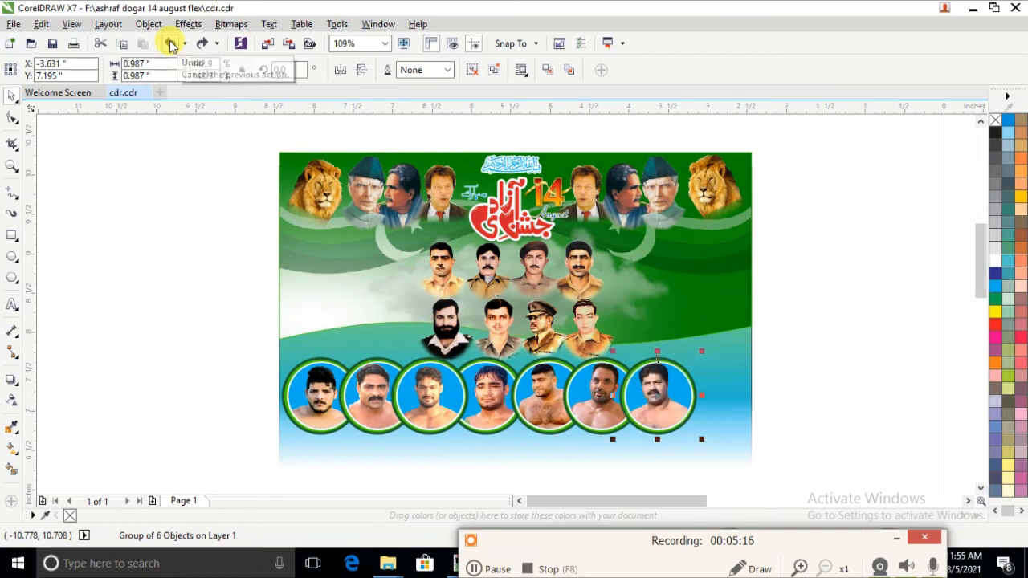
pyautogui.click(171, 44)
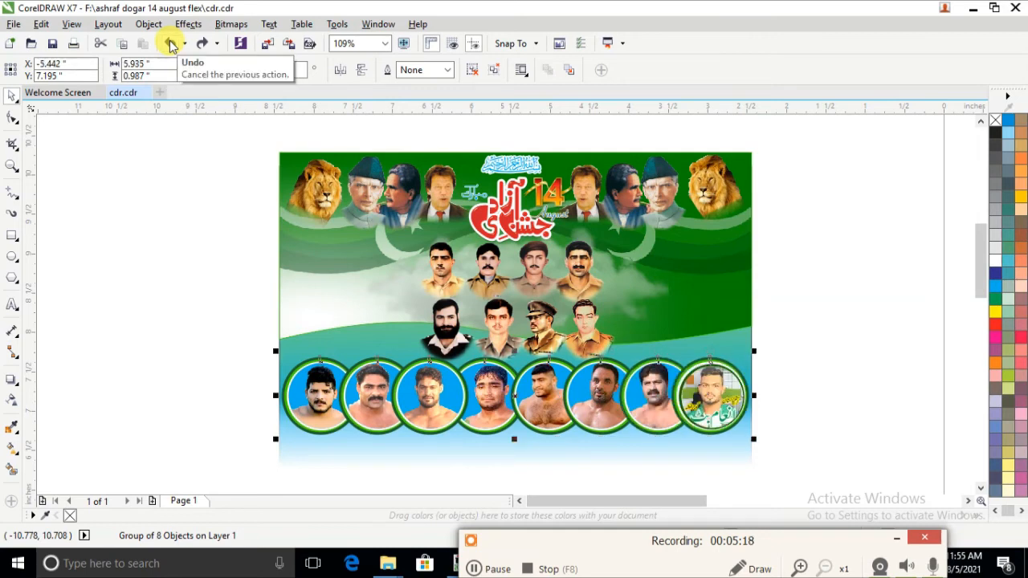
# Bring back the blue scalloped-corner bar along the banner's bottom edge and the Urdu caption beneath the first two circular portraits using Undo
pyautogui.click(171, 44)
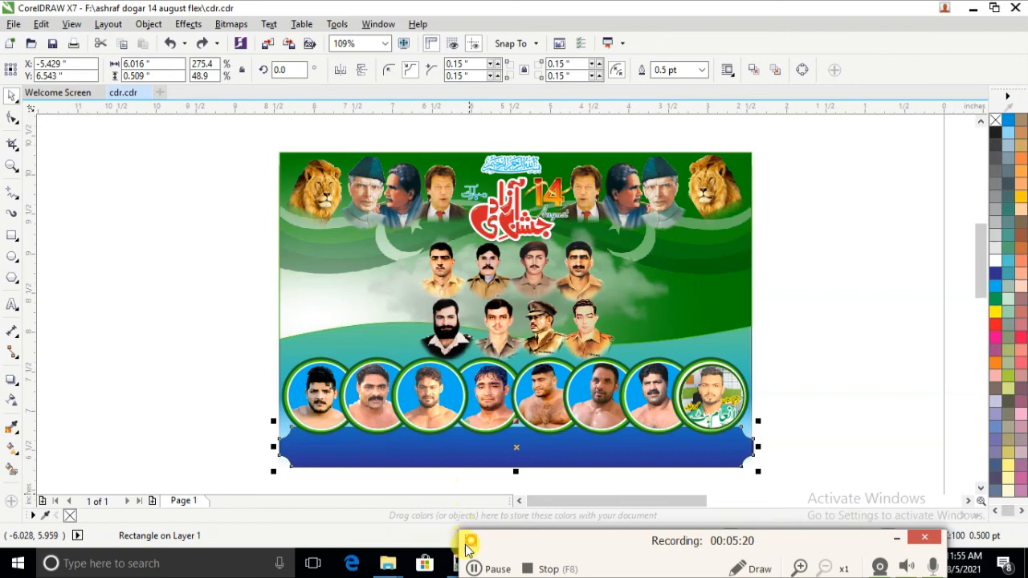
pyautogui.click(473, 569)
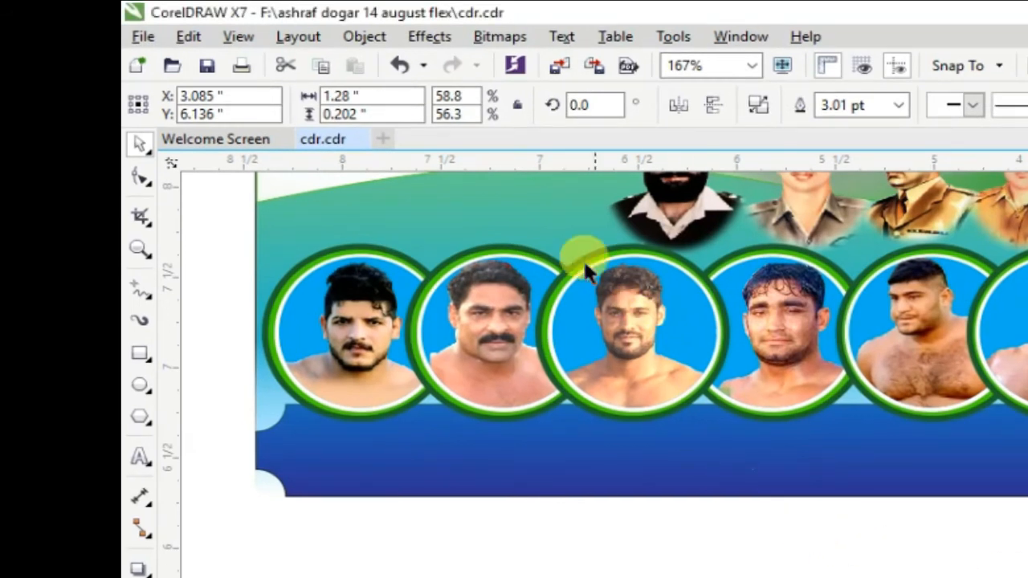
pyautogui.click(400, 67)
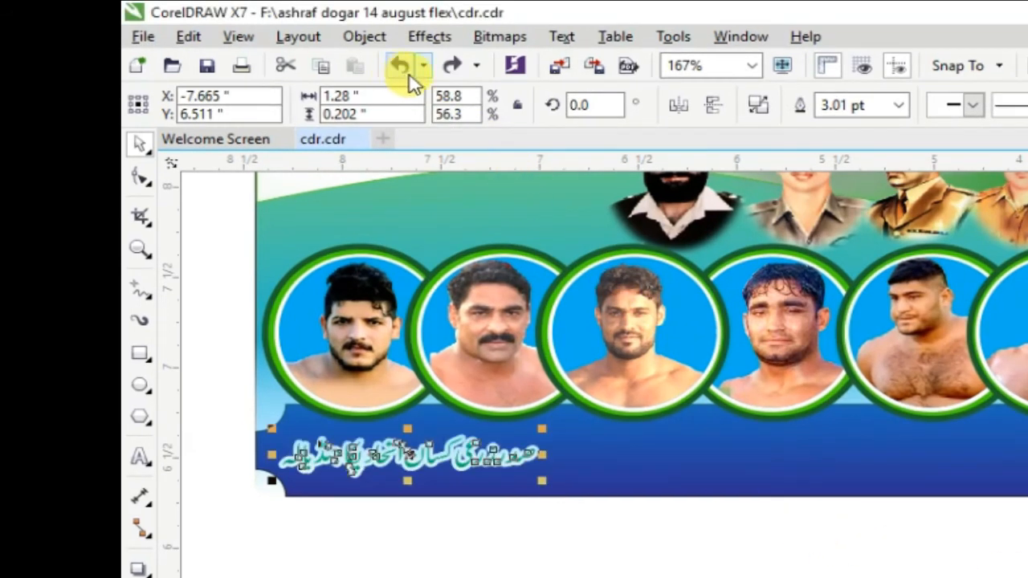
# Bring back the remaining Urdu captions one after another along the blue bar beneath the circular portraits using Undo
pyautogui.click(401, 65)
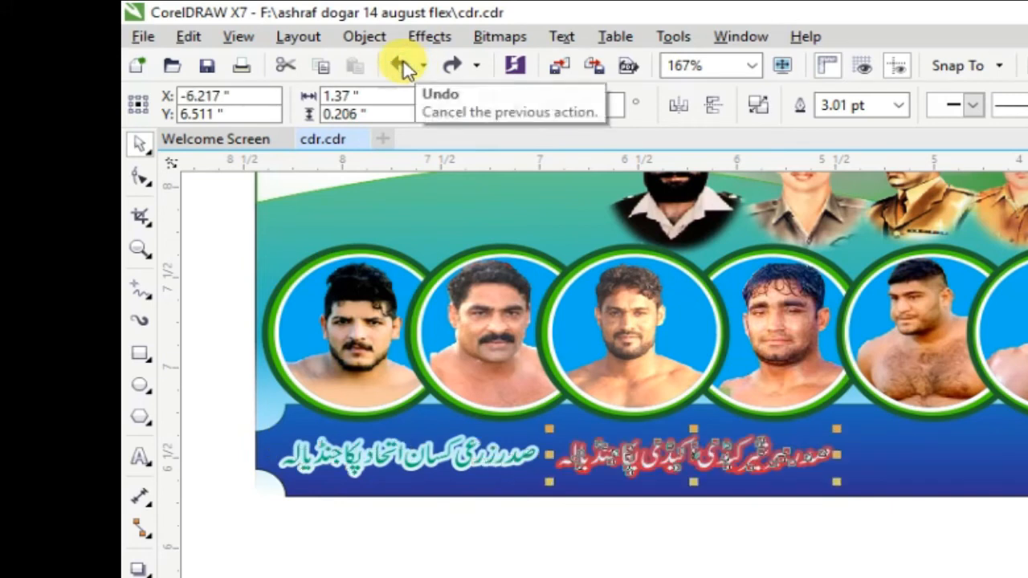
pyautogui.click(403, 65)
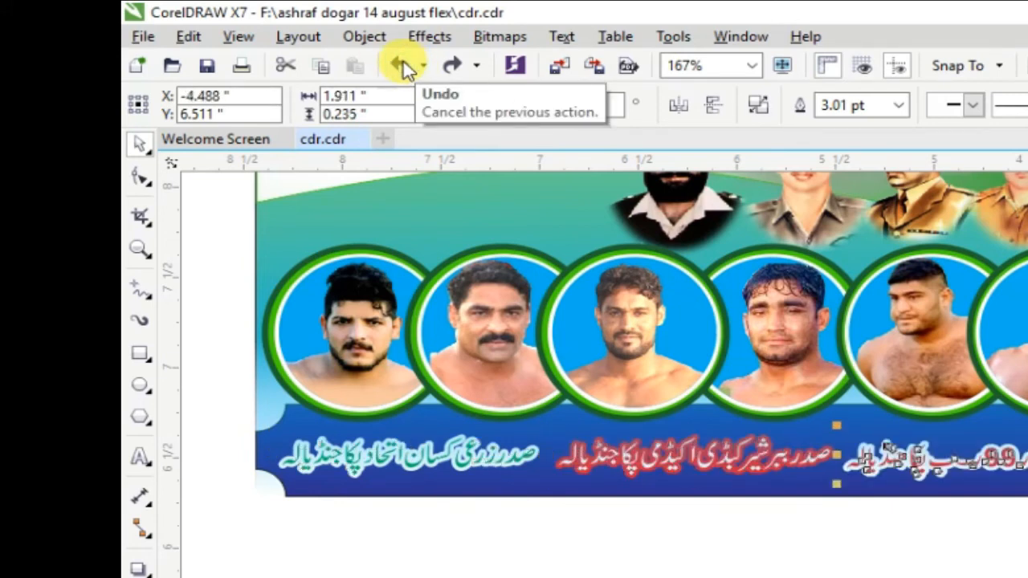
pyautogui.click(402, 65)
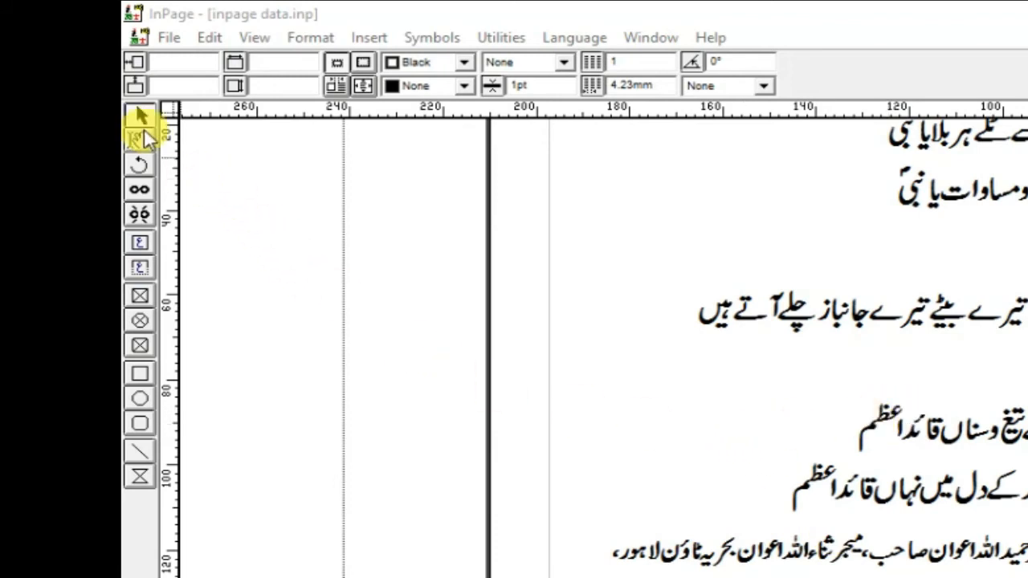
# Select all the Urdu text in the InPage document and copy it
pyautogui.click(137, 113)
pyautogui.rightClick(585, 195)
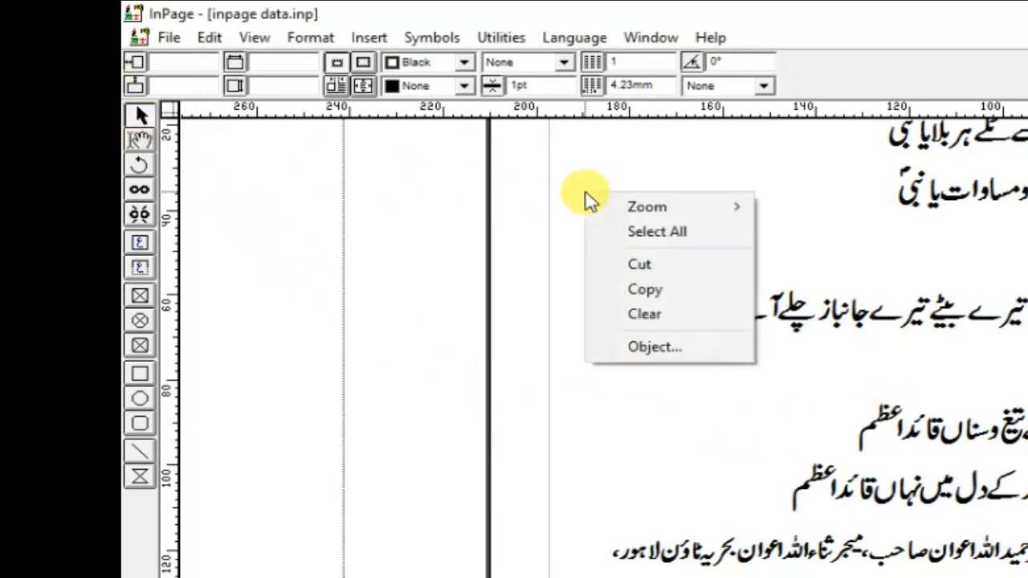
pyautogui.rightClick(641, 235)
pyautogui.click(698, 332)
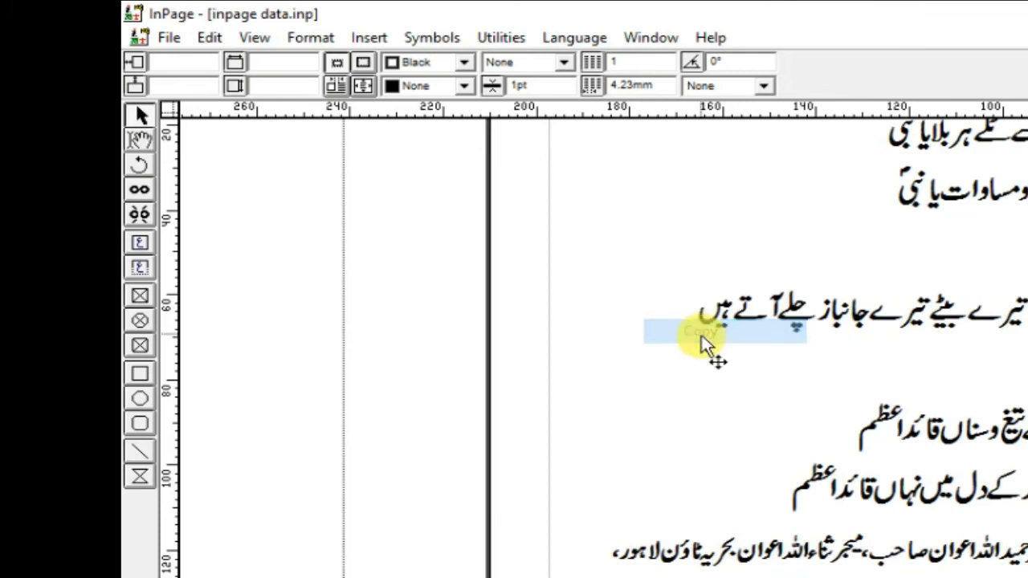
# Switch to CorelDRAW, paste the copied InPage text into cdr.cdr and fit all objects in view
pyautogui.hotkey('alt', 'Tab')
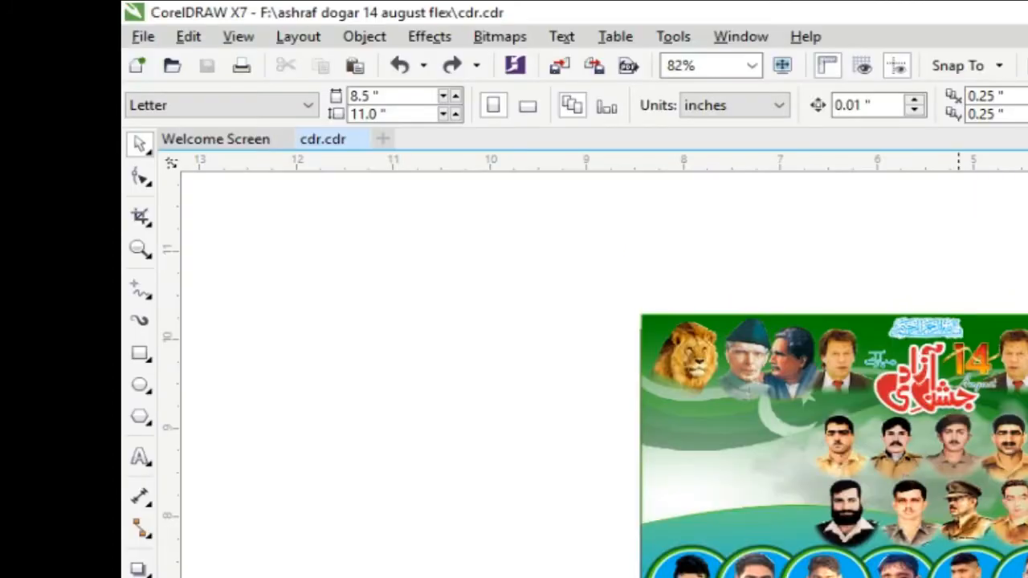
pyautogui.rightClick(274, 284)
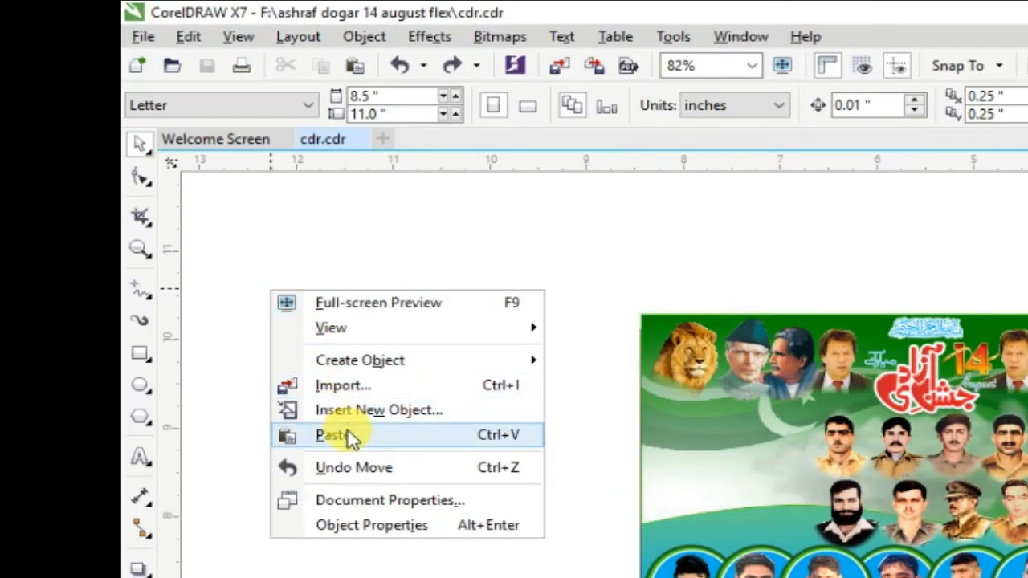
pyautogui.click(347, 430)
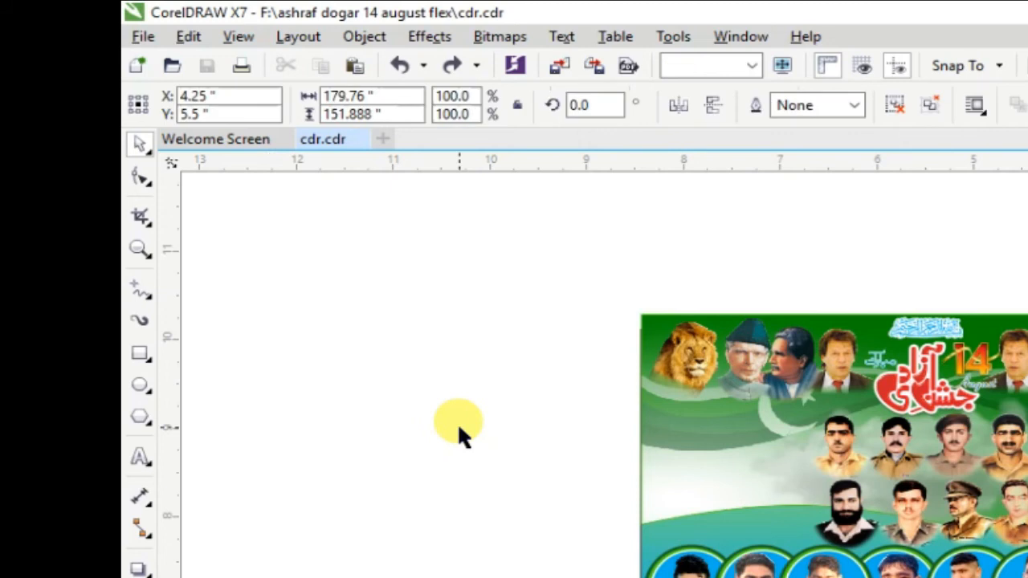
pyautogui.press('F4')
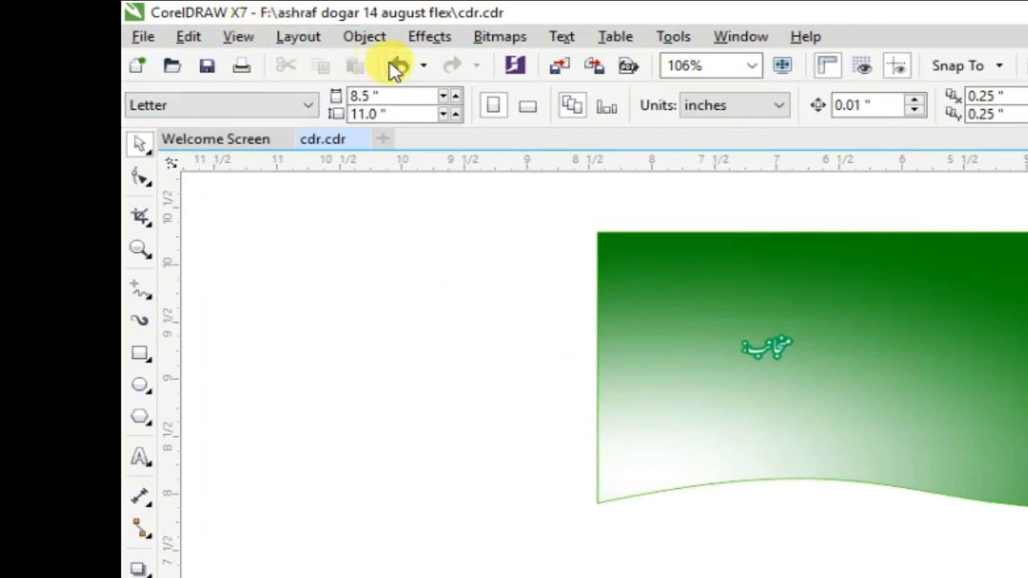
# Undo the last two changes to the green banner artwork holding the منجانب heading
pyautogui.click(400, 62)
pyautogui.click(400, 61)
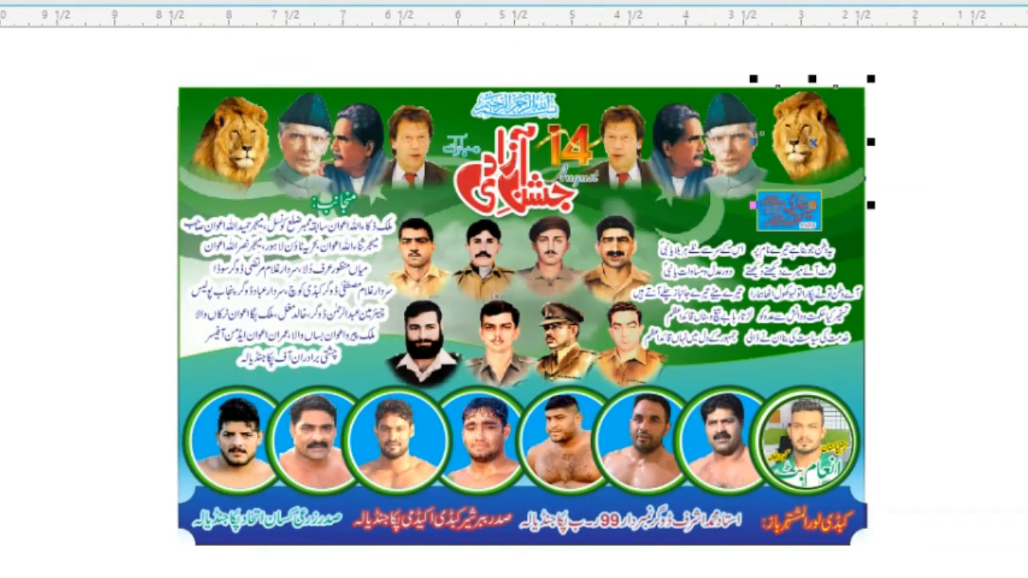
# Recolour the منجانب heading above the list of names dark blue, and ungroup and combine its letters
pyautogui.click(745, 292)
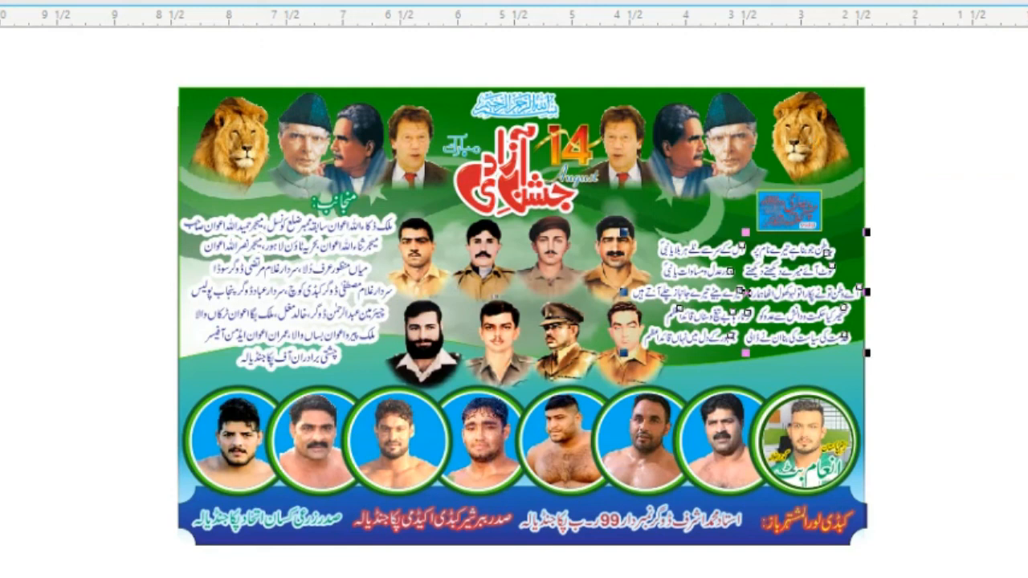
pyautogui.click(333, 202)
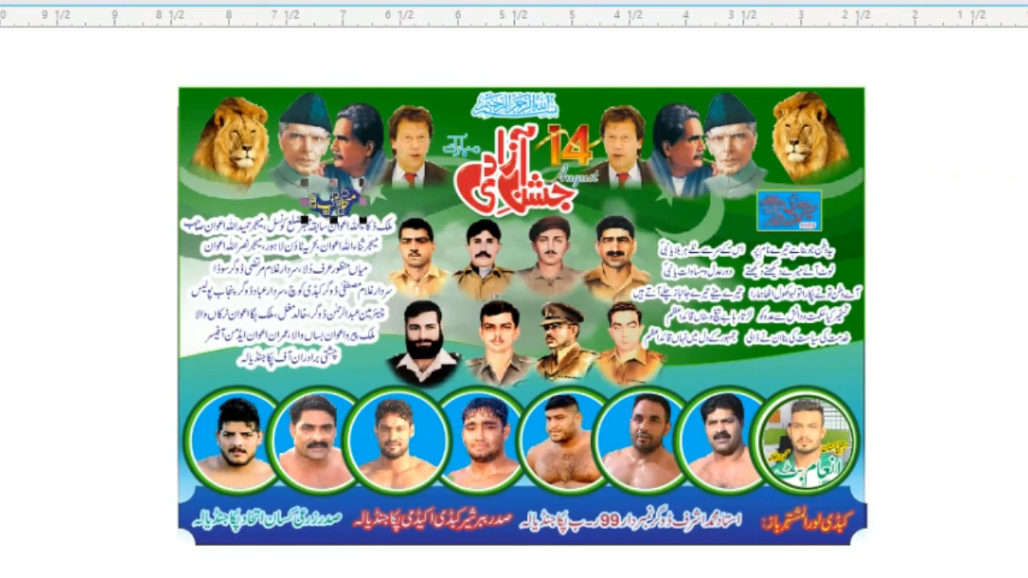
pyautogui.hotkey('ctrl', 'u')
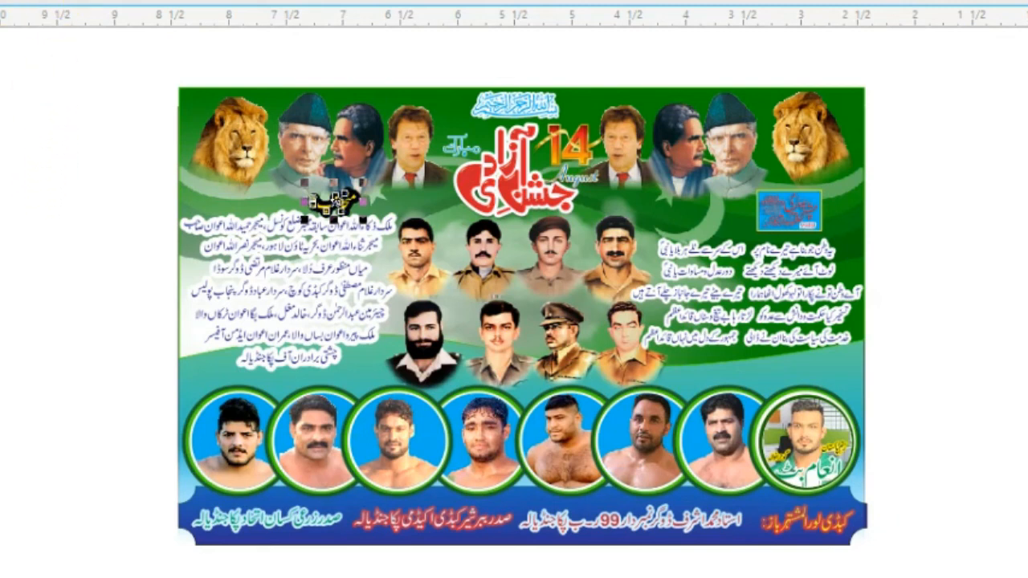
pyautogui.hotkey('ctrl', 'l')
pyautogui.click(40, 208)
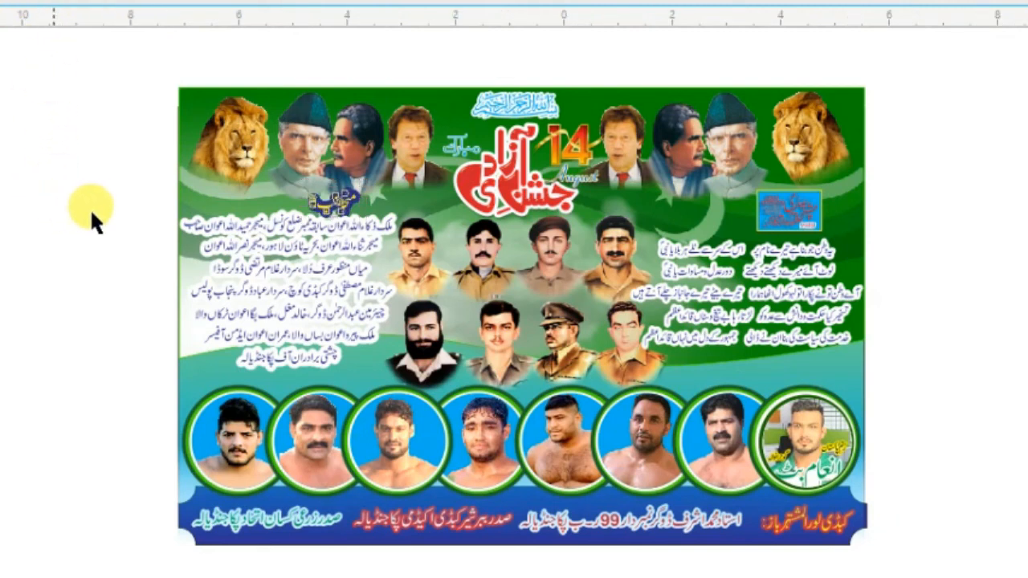
# Group all objects of the finished banner together and deselect it
pyautogui.scroll(-2, 90, 208)
pyautogui.moveTo(52, 108); pyautogui.dragTo(465, 385)
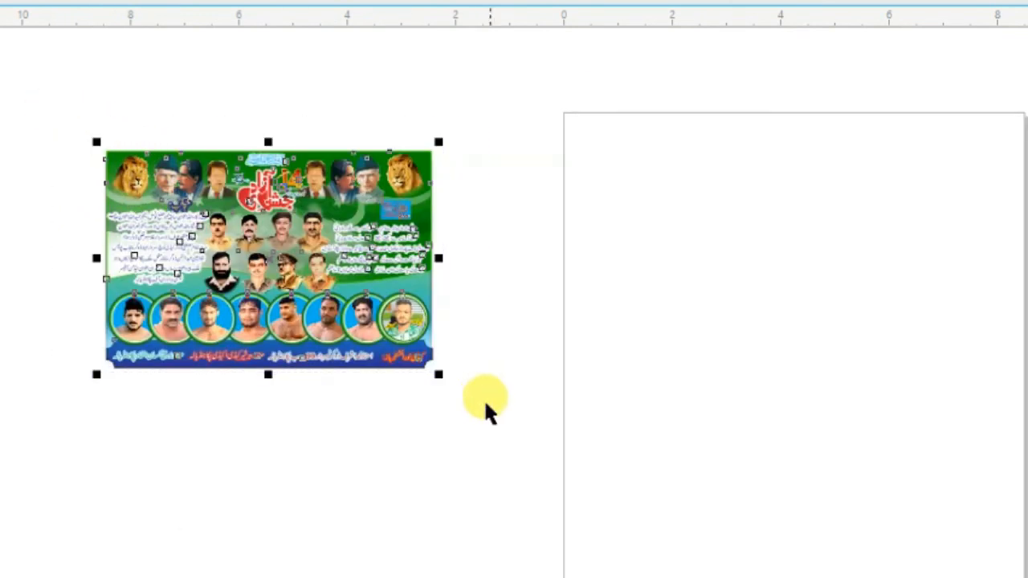
pyautogui.hotkey('ctrl', 'g')
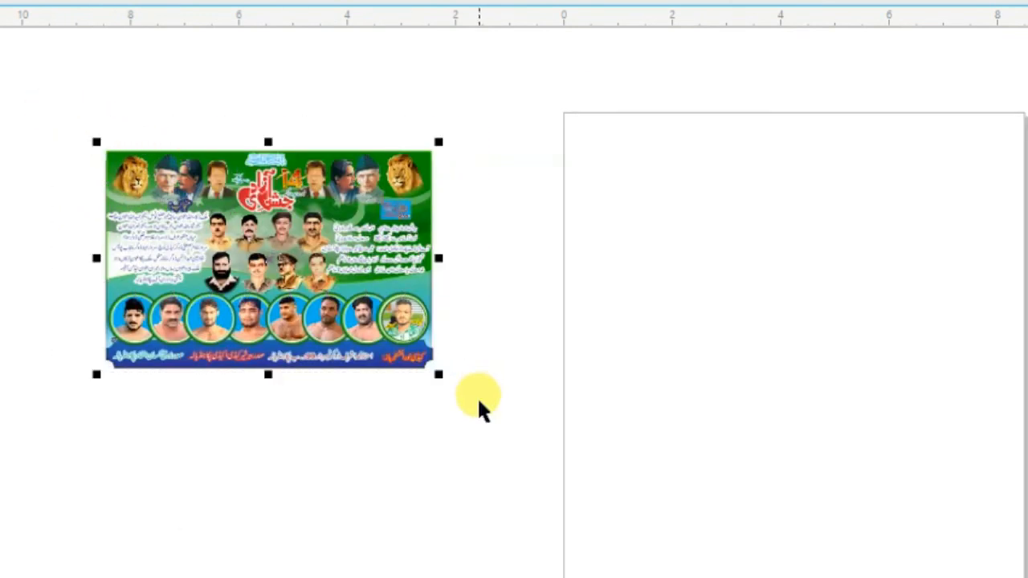
pyautogui.click(478, 401)
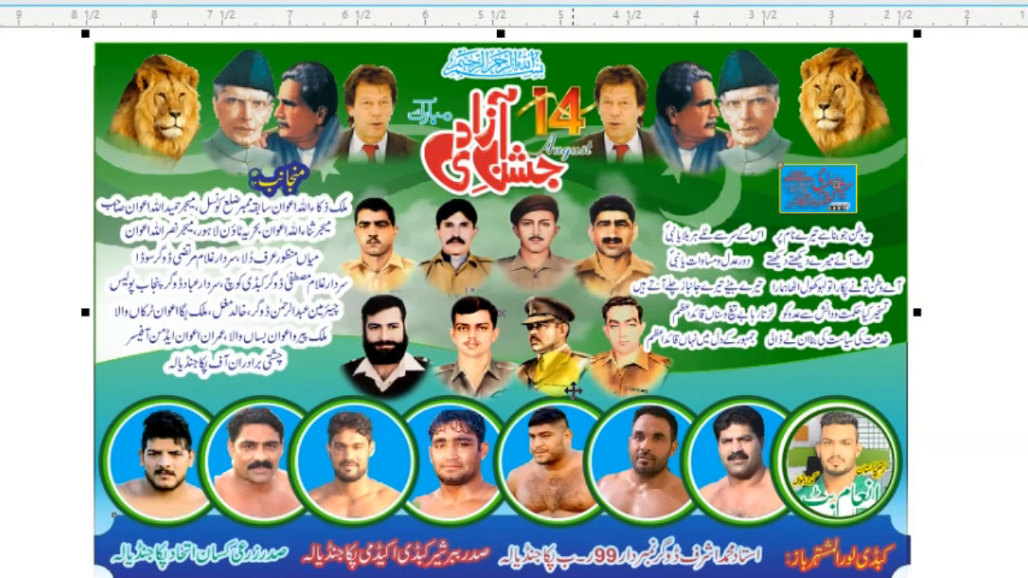
pyautogui.click(32, 253)
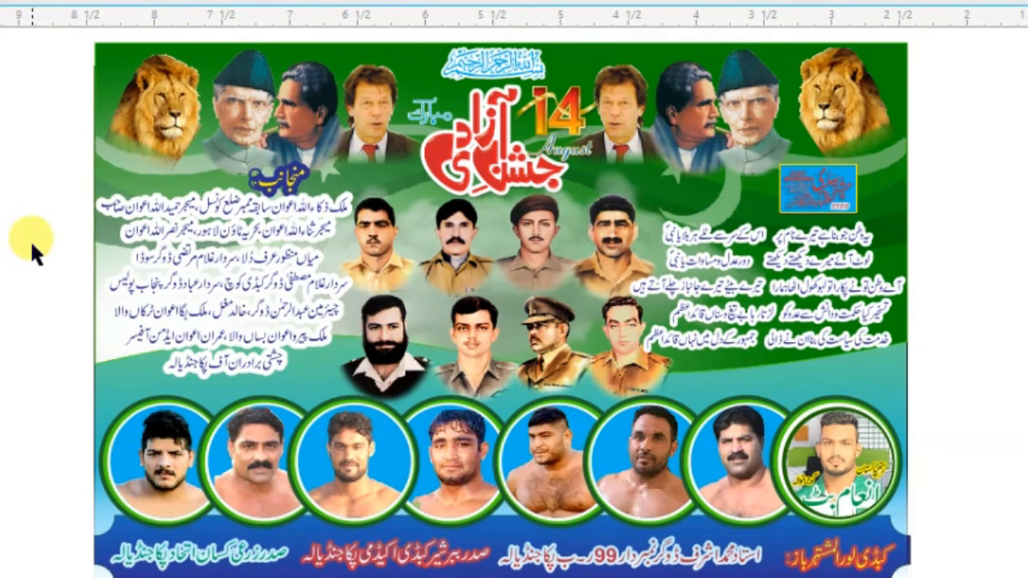